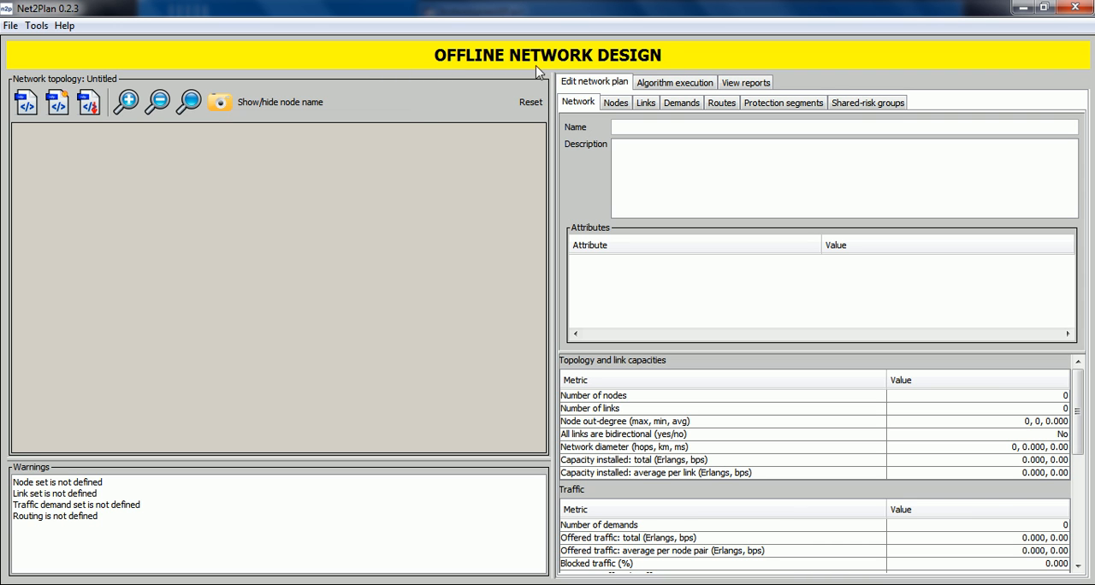
Step: Load the network topology file resilienceExample.n2p
{"action": "left_click", "coordinate": [27, 103]}
{"action": "left_click", "coordinate": [475, 339]}
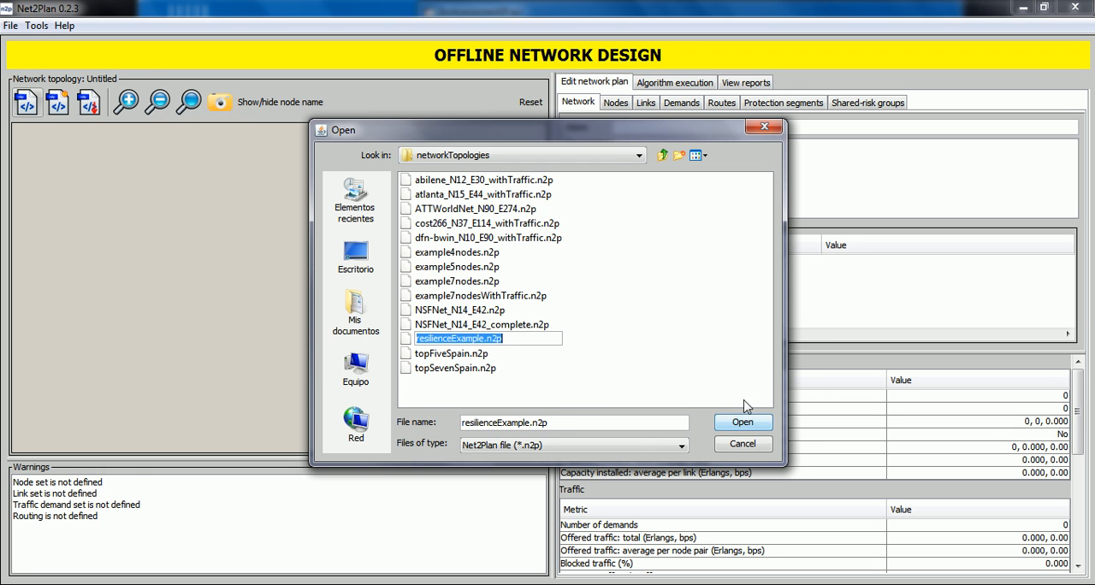
{"action": "left_click", "coordinate": [764, 420]}
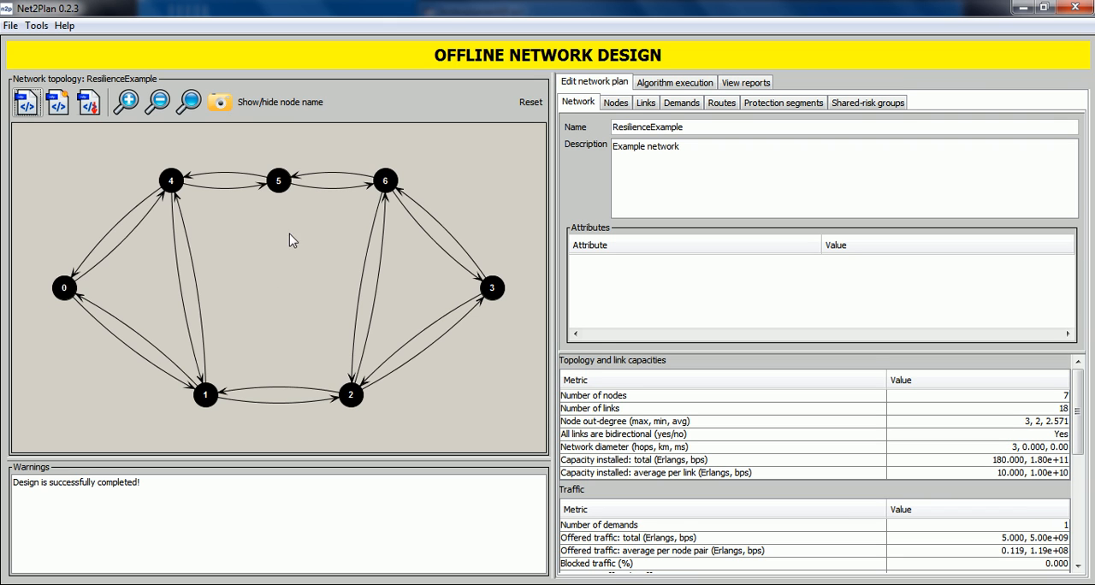
Step: Examine the loaded network's demand, route, protection segments and shared-risk group, highlighting the demand, route and risk group on the topology
{"action": "left_click", "coordinate": [685, 104]}
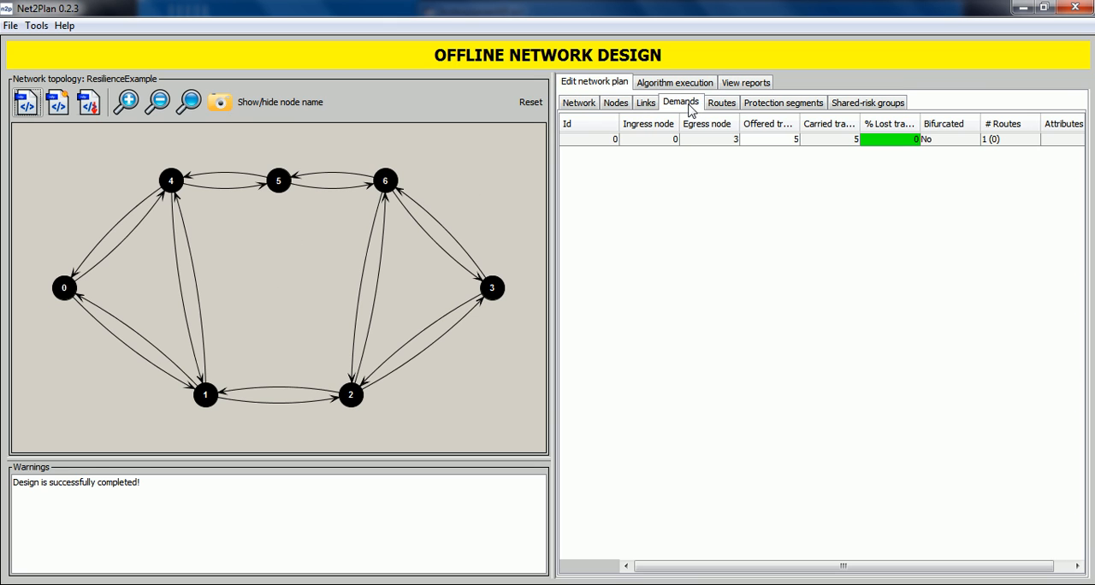
{"action": "left_click", "coordinate": [650, 141]}
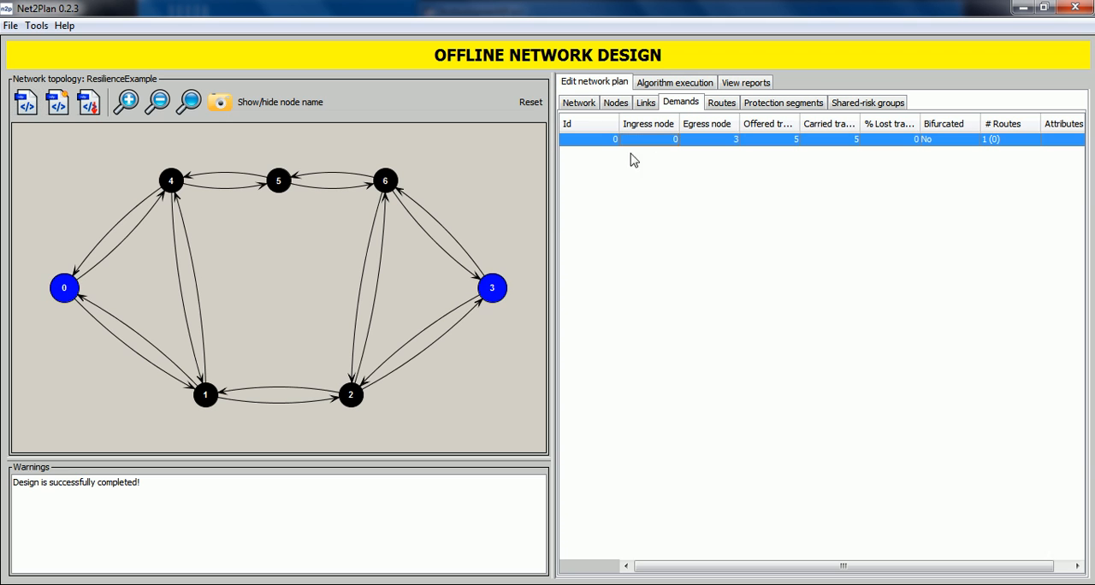
{"action": "left_click", "coordinate": [721, 103]}
{"action": "left_click", "coordinate": [763, 140]}
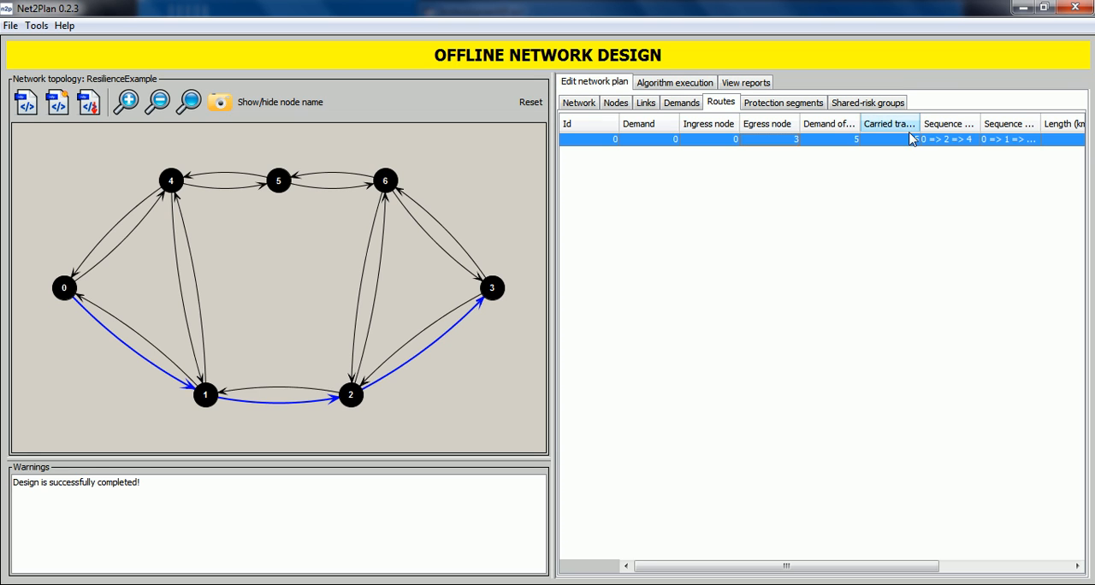
{"action": "left_click", "coordinate": [770, 105]}
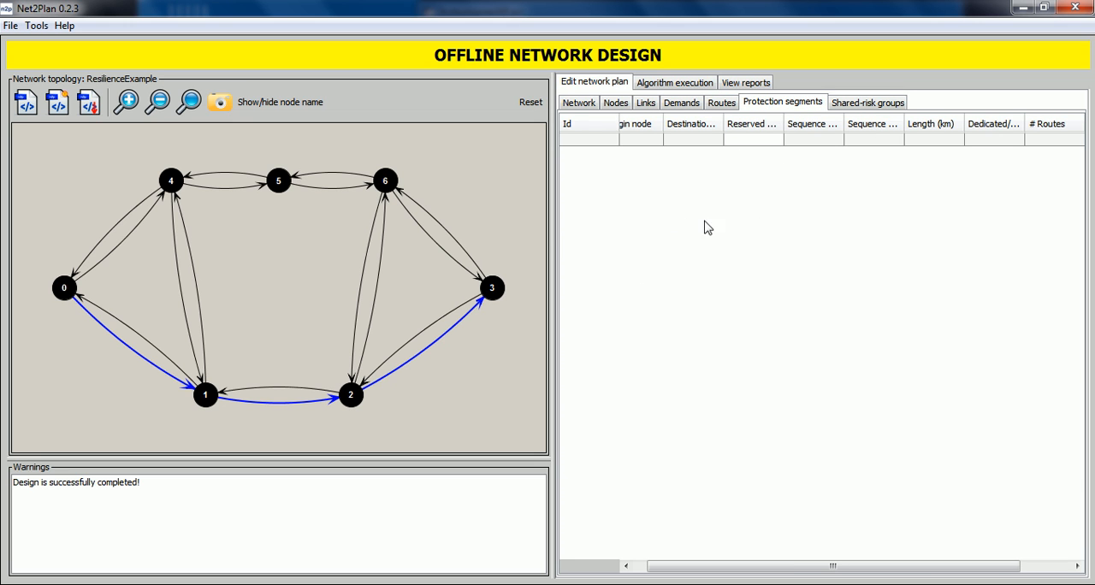
{"action": "left_click", "coordinate": [858, 106]}
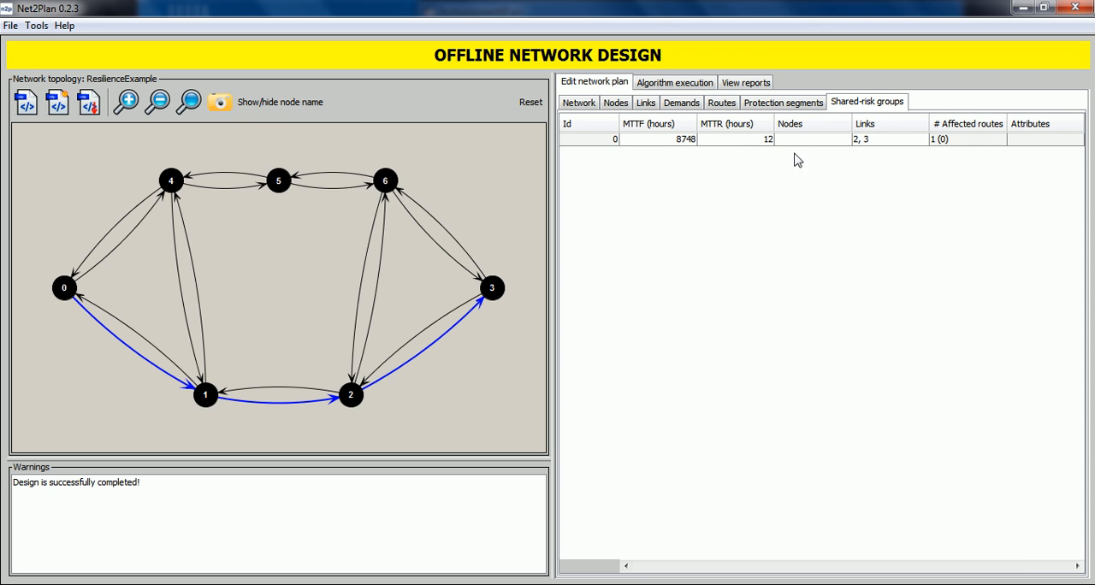
{"action": "left_click", "coordinate": [744, 142]}
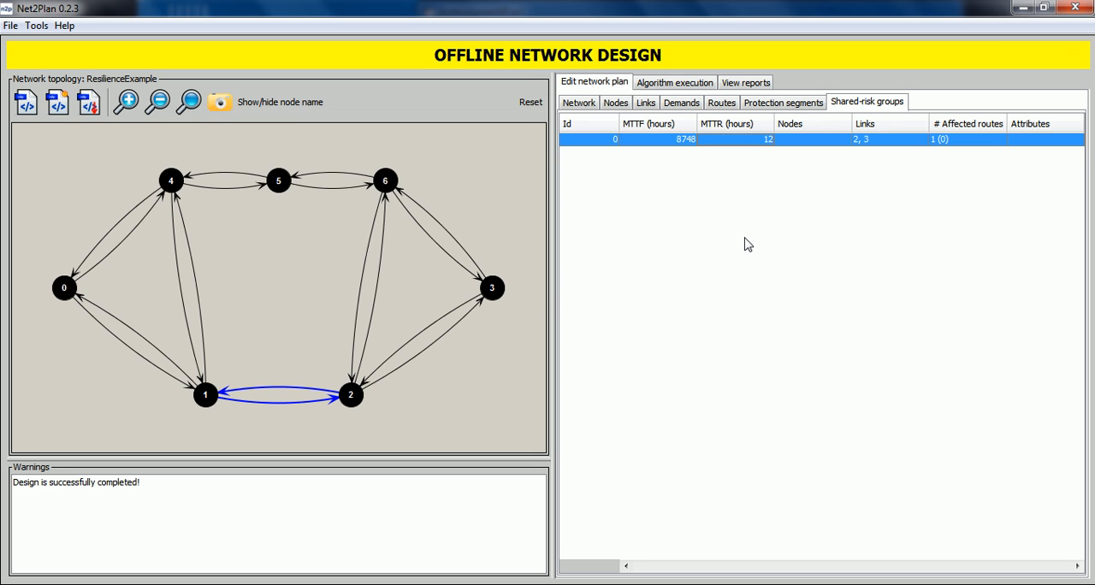
{"action": "left_click", "coordinate": [732, 215]}
Step: Start a new protection segment with Node 0 as origin and e6 (n0 => n4) as its first link
{"action": "left_click", "coordinate": [795, 107]}
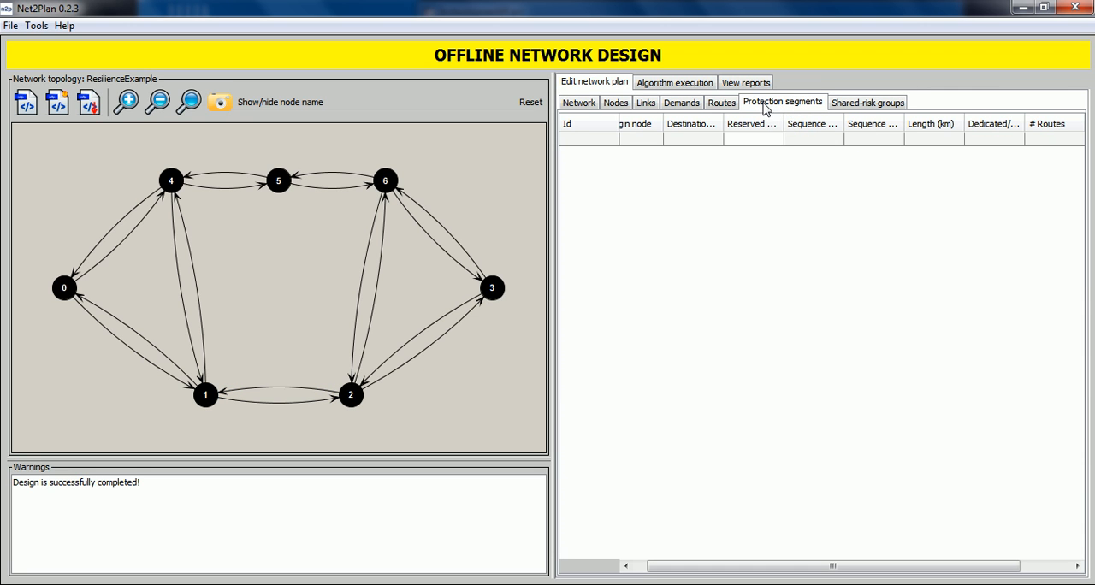
{"action": "right_click", "coordinate": [688, 198]}
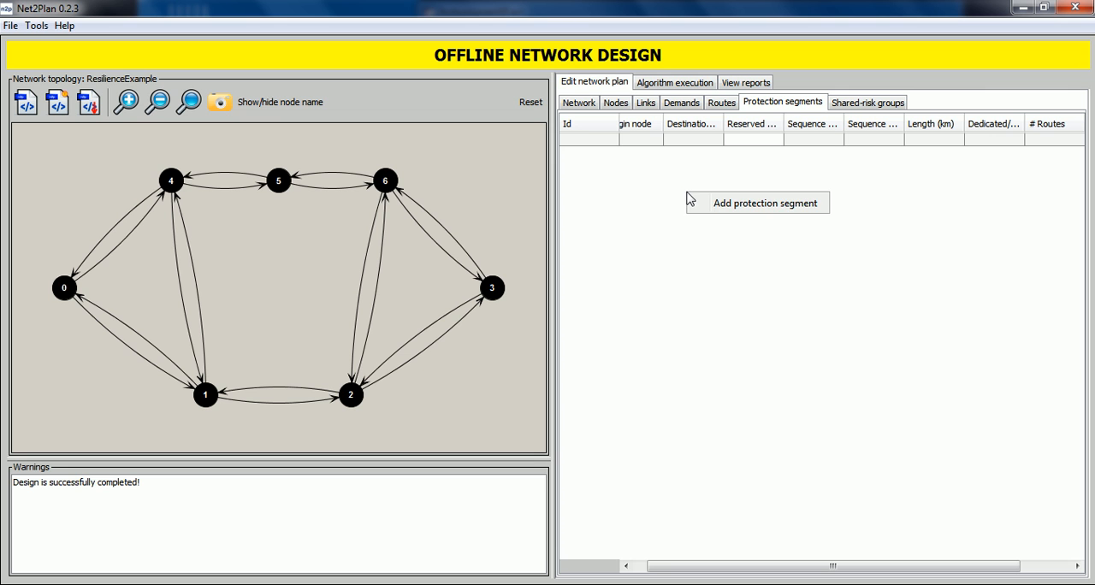
{"action": "left_click", "coordinate": [728, 208]}
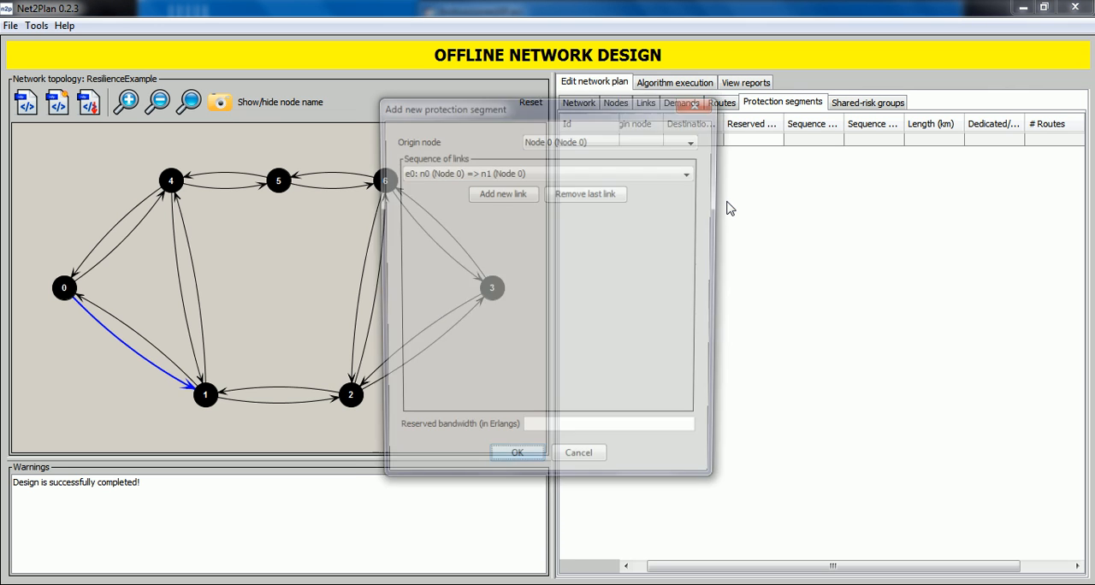
{"action": "left_click_drag", "start_coordinate": [505, 116], "coordinate": [709, 139]}
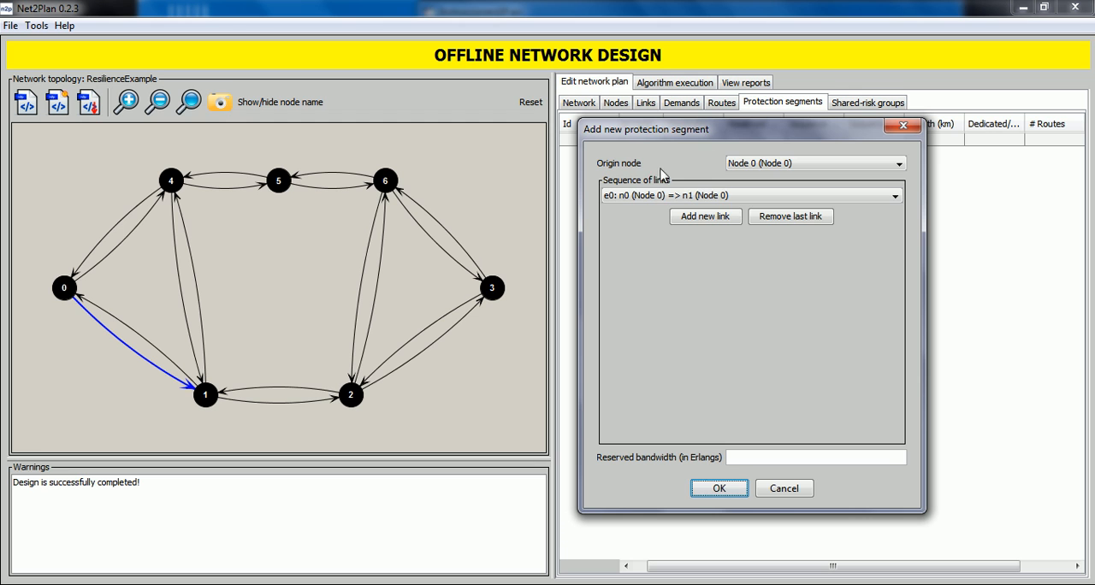
{"action": "left_click", "coordinate": [751, 168]}
{"action": "left_click", "coordinate": [751, 177]}
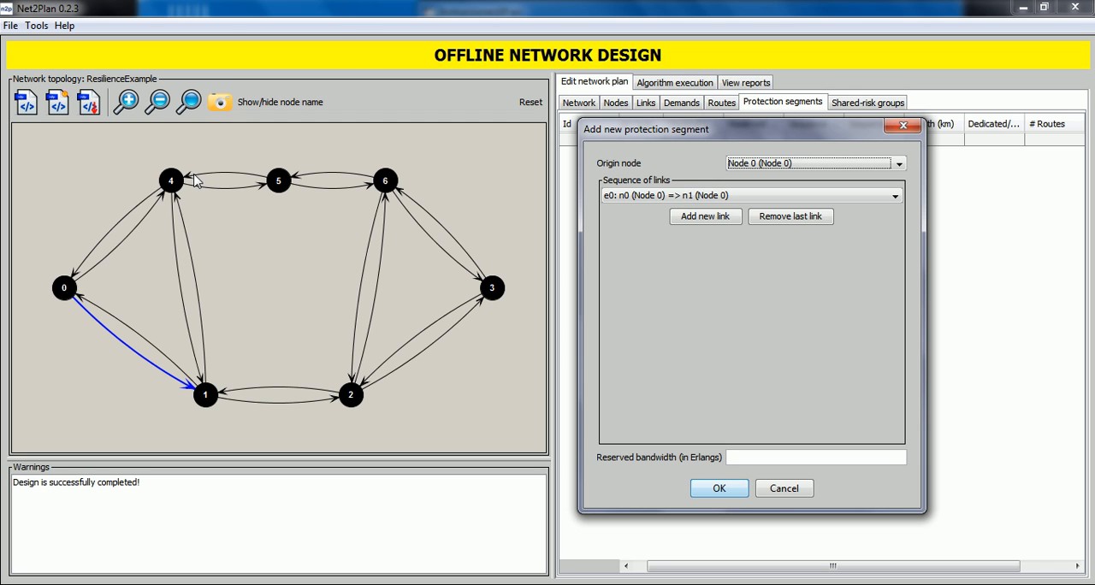
{"action": "left_click", "coordinate": [648, 196]}
{"action": "left_click", "coordinate": [658, 224]}
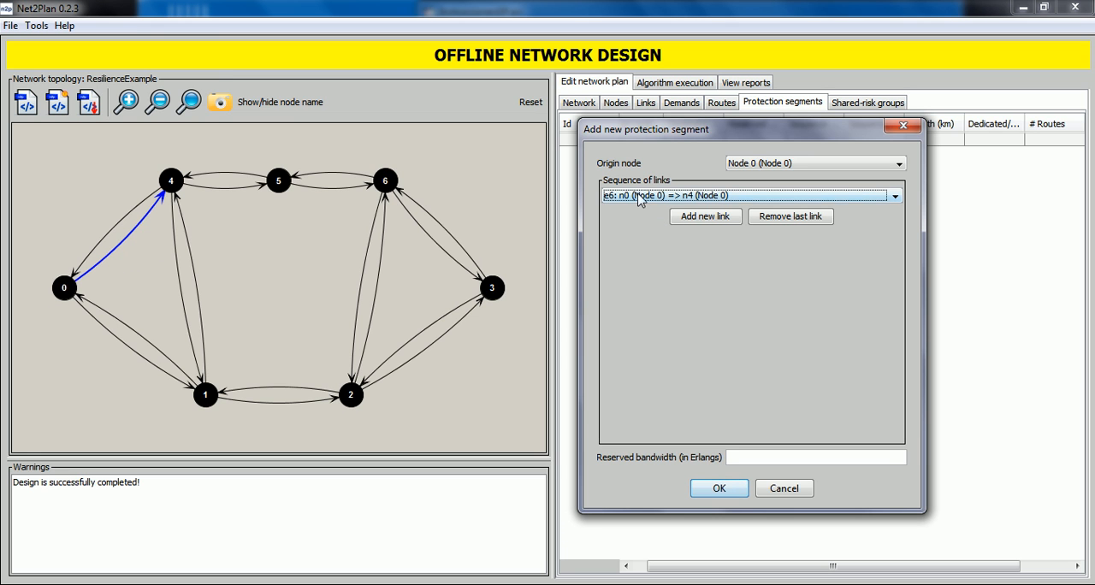
Step: Extend the protection segment's link sequence with e10 (n4 => n5) and e12 (n5 => n6)
{"action": "left_click", "coordinate": [700, 218]}
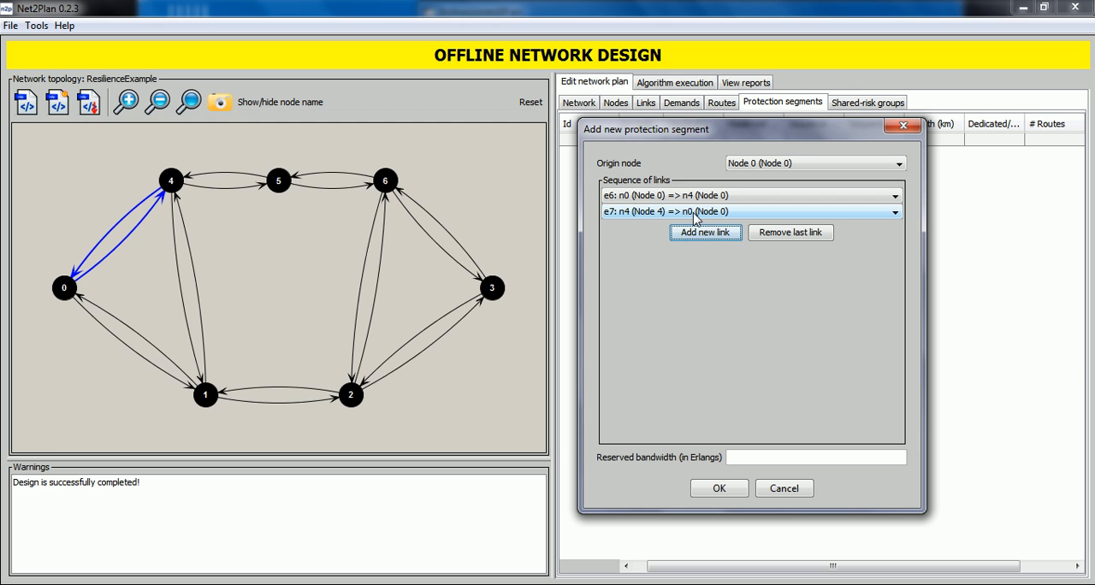
{"action": "left_click", "coordinate": [694, 213]}
{"action": "left_click", "coordinate": [708, 250]}
{"action": "left_click", "coordinate": [700, 234]}
{"action": "left_click", "coordinate": [691, 228]}
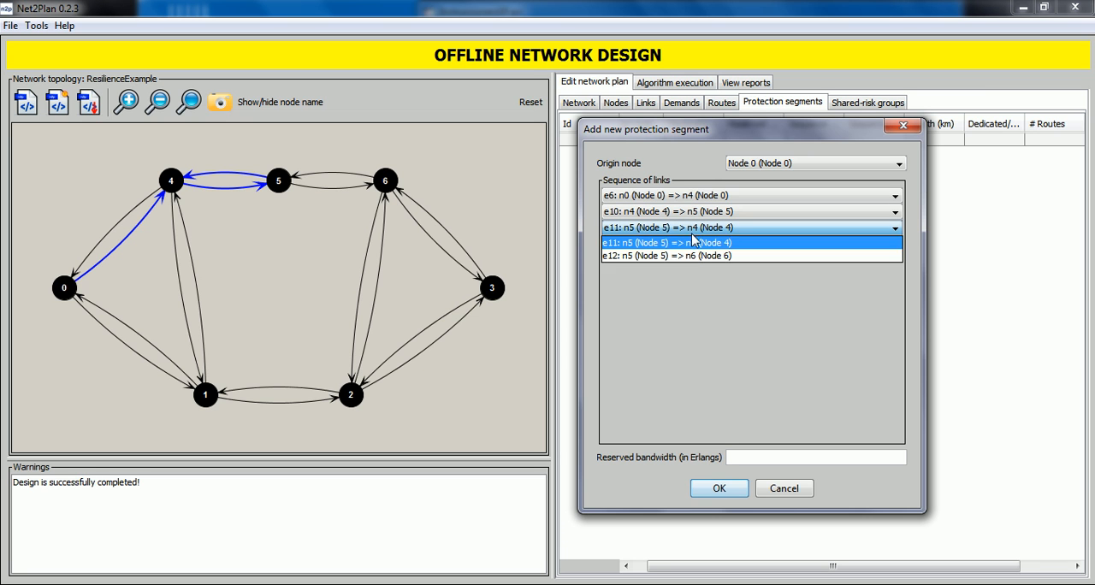
{"action": "left_click", "coordinate": [700, 255]}
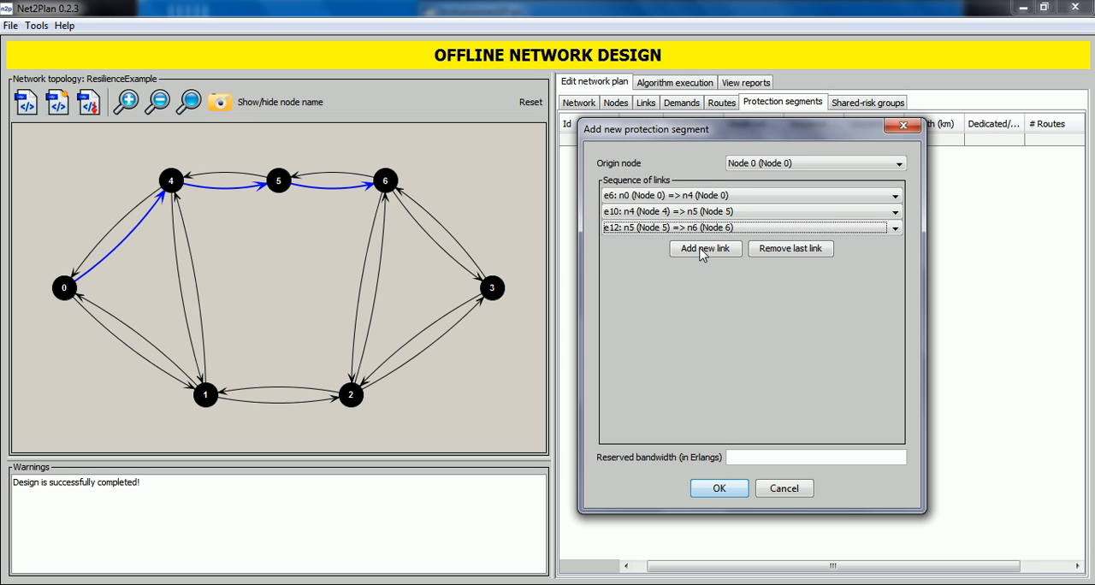
Step: Finish the protection segment with link e14 (n6 => n3) and a reserved bandwidth of 5 Erlangs
{"action": "left_click", "coordinate": [702, 250]}
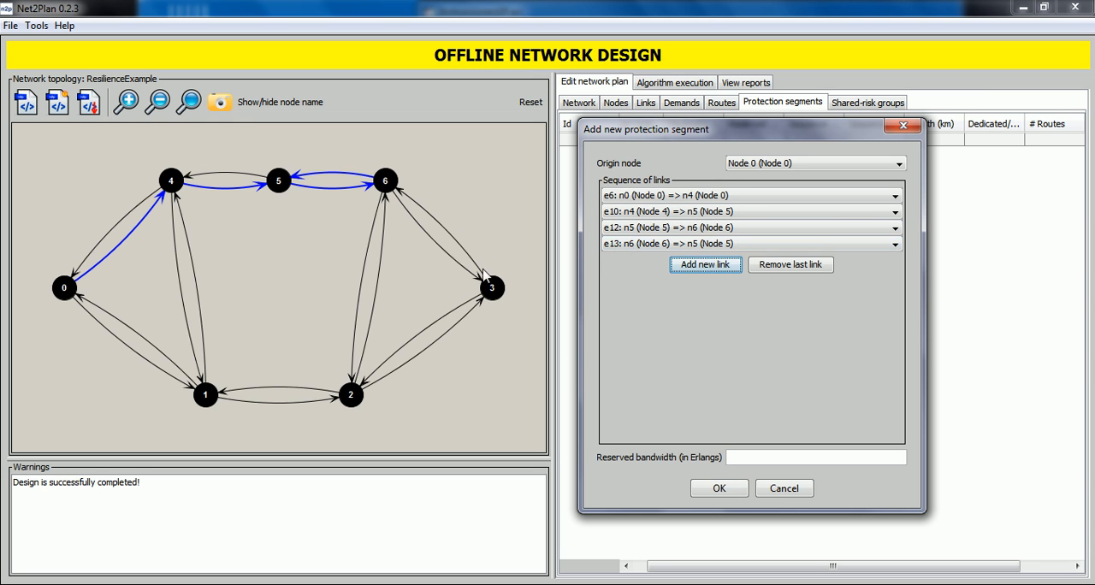
{"action": "left_click", "coordinate": [631, 247]}
{"action": "left_click", "coordinate": [652, 277]}
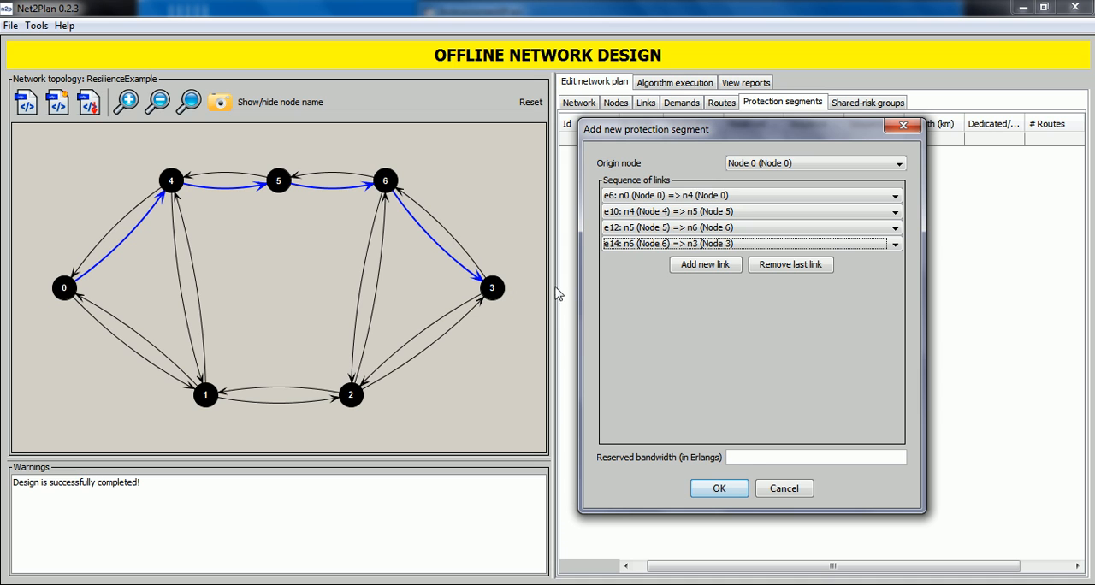
{"action": "left_click", "coordinate": [753, 460]}
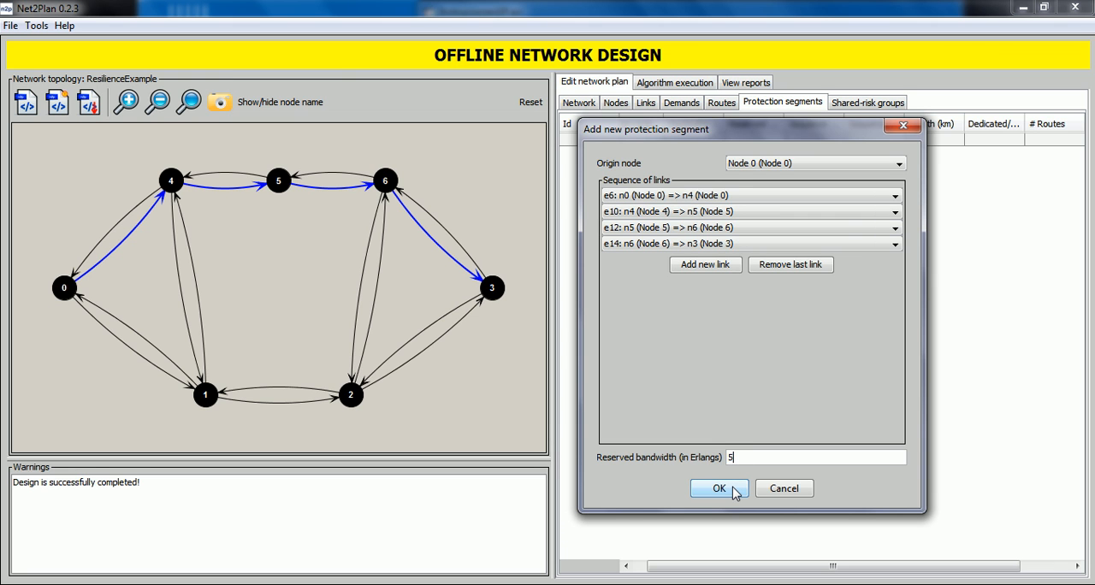
{"action": "left_click", "coordinate": [732, 492]}
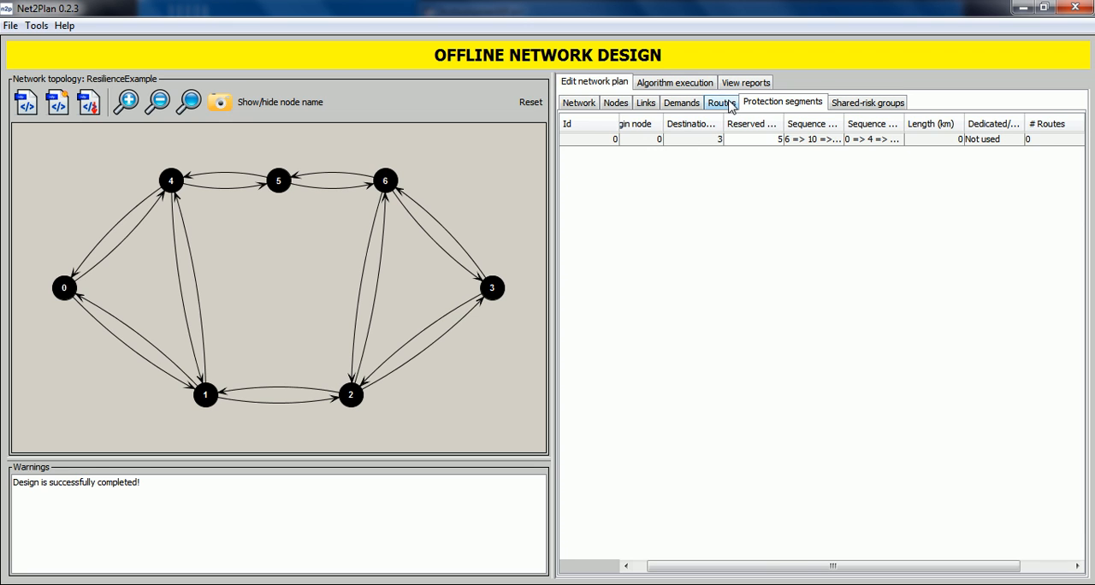
Step: Add protection segment 0 to the backup segment list of route 0
{"action": "left_click", "coordinate": [727, 103]}
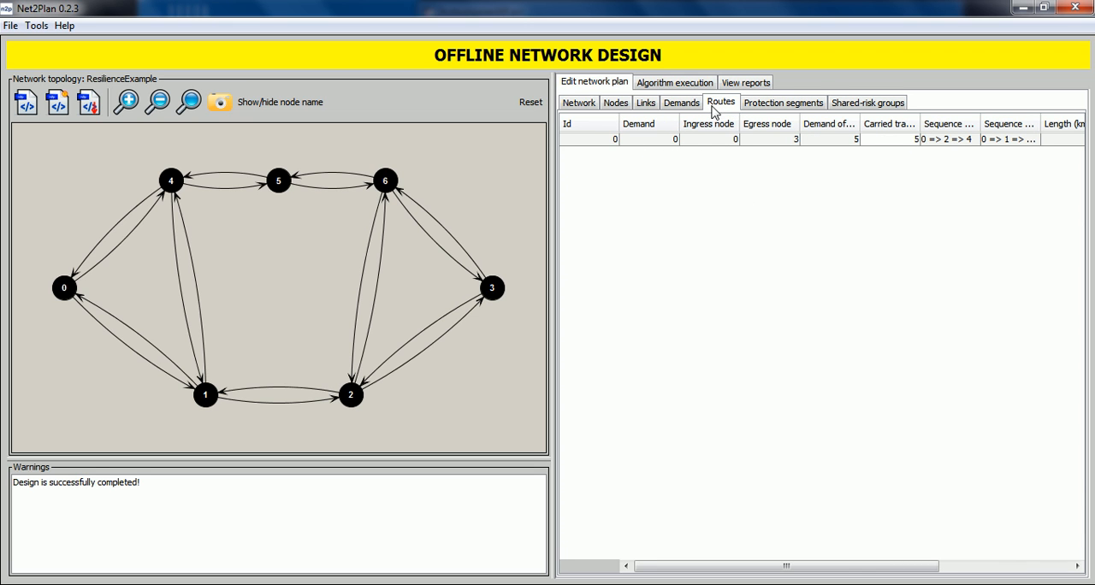
{"action": "left_click", "coordinate": [637, 142]}
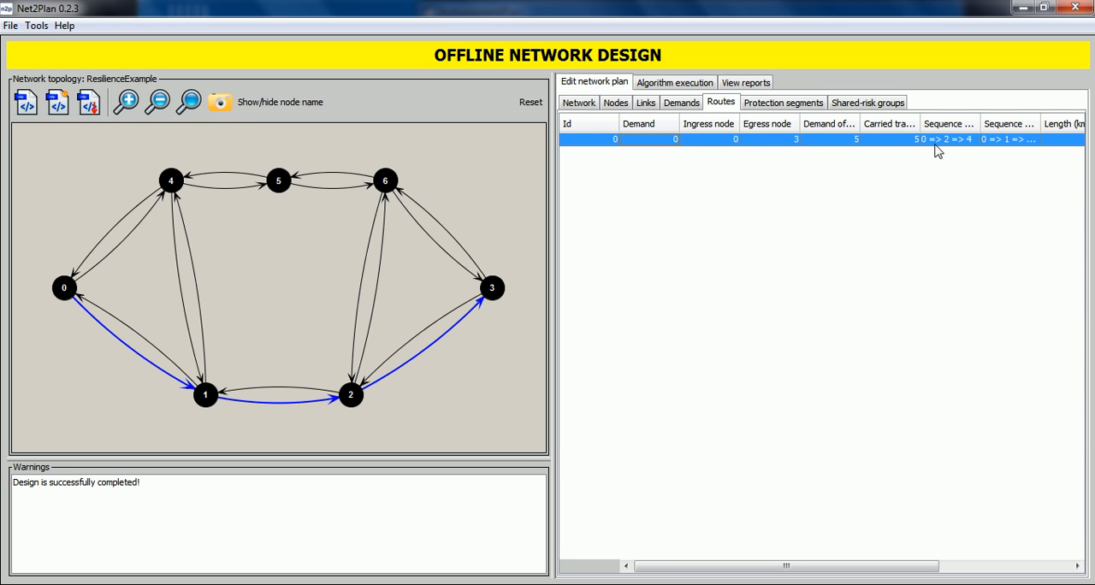
{"action": "right_click", "coordinate": [657, 143]}
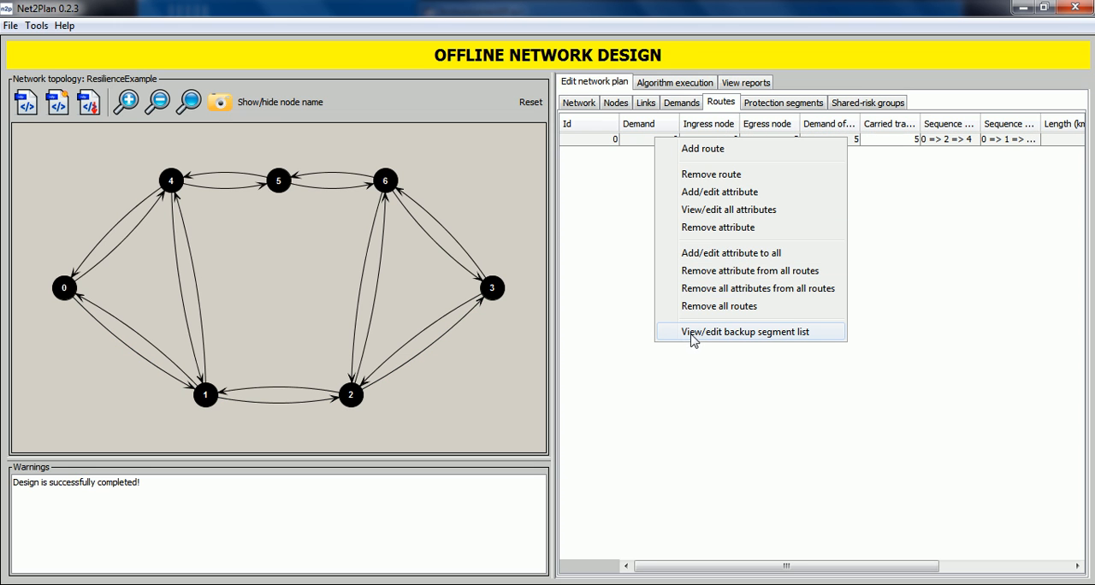
{"action": "left_click", "coordinate": [772, 339]}
{"action": "left_click_drag", "start_coordinate": [516, 195], "coordinate": [769, 204]}
{"action": "left_click", "coordinate": [740, 221]}
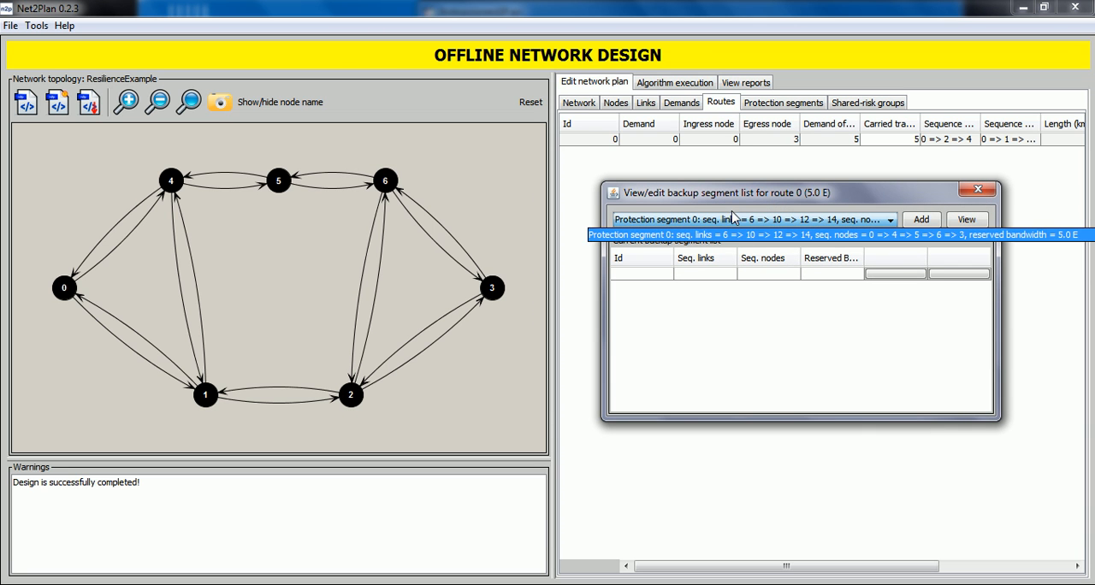
{"action": "left_click", "coordinate": [731, 223]}
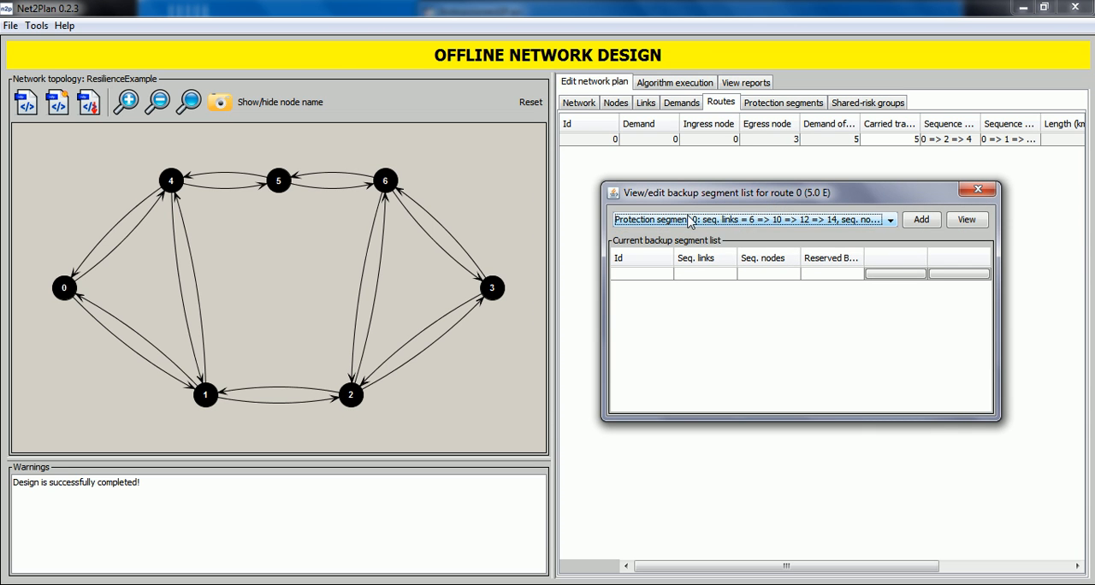
{"action": "left_click", "coordinate": [920, 221]}
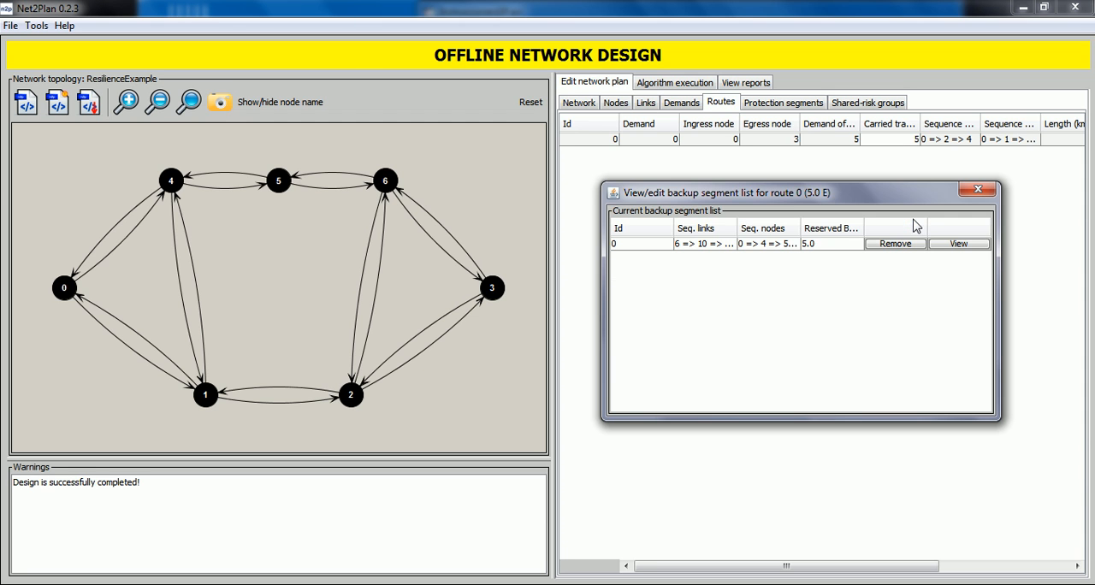
Step: View route 0 together with its backup segment on the topology, and close the backup segment list
{"action": "left_click_drag", "start_coordinate": [865, 195], "coordinate": [834, 181]}
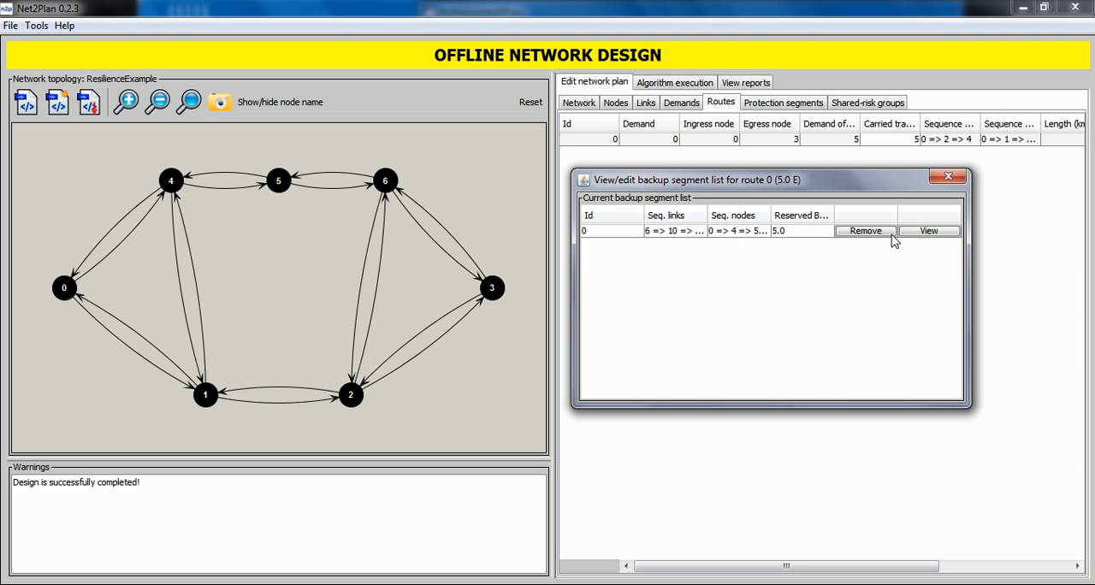
{"action": "left_click", "coordinate": [918, 239]}
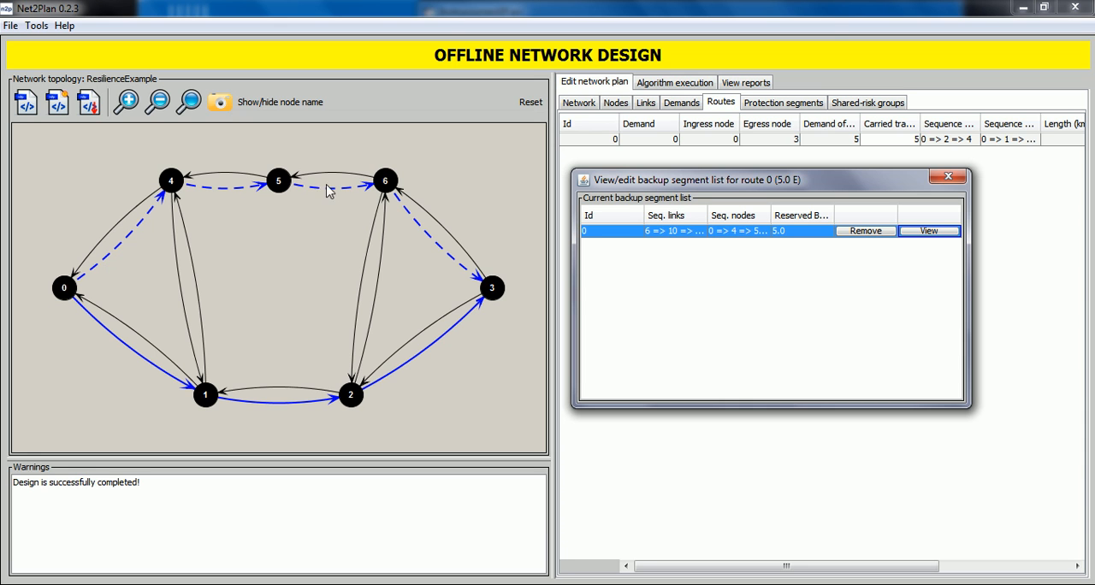
{"action": "left_click", "coordinate": [948, 178]}
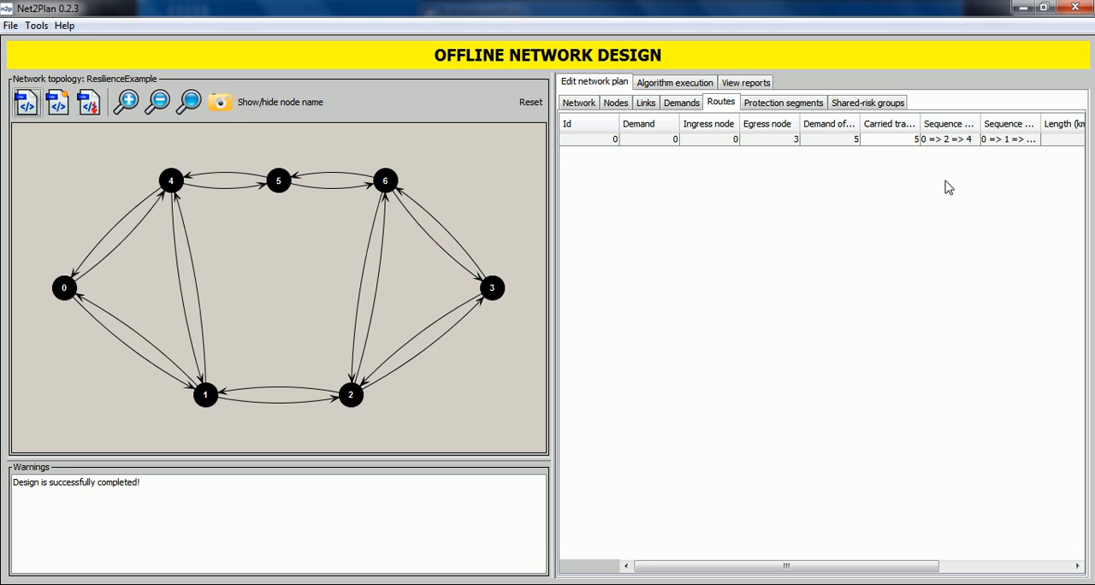
Step: Reset the current design and reload the topology file resilienceExample.n2p
{"action": "left_click", "coordinate": [537, 108]}
{"action": "left_click", "coordinate": [524, 316]}
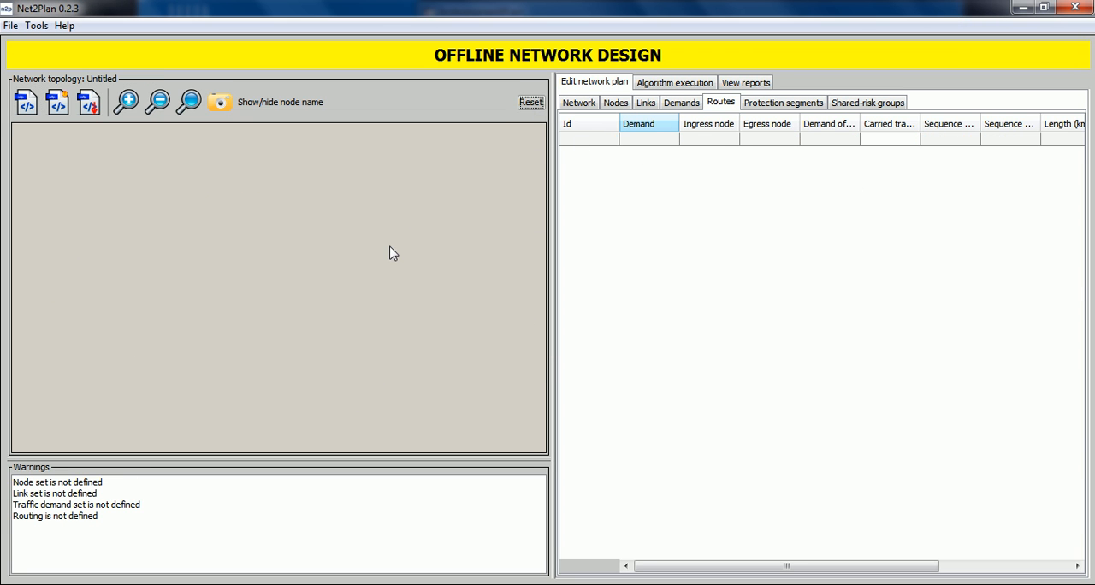
{"action": "left_click", "coordinate": [26, 103]}
{"action": "left_click", "coordinate": [462, 339]}
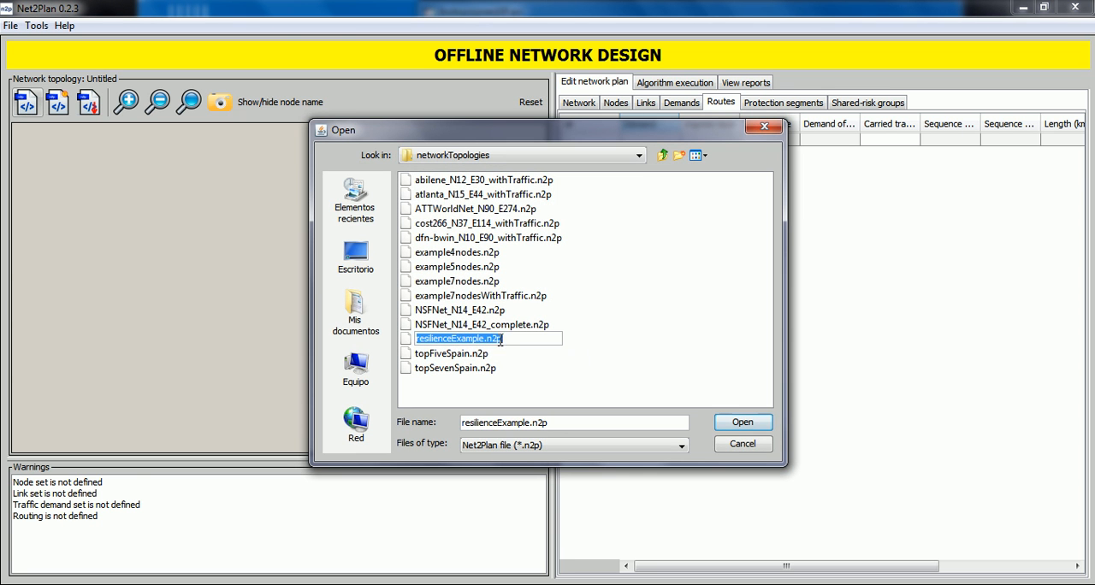
{"action": "left_click", "coordinate": [739, 424]}
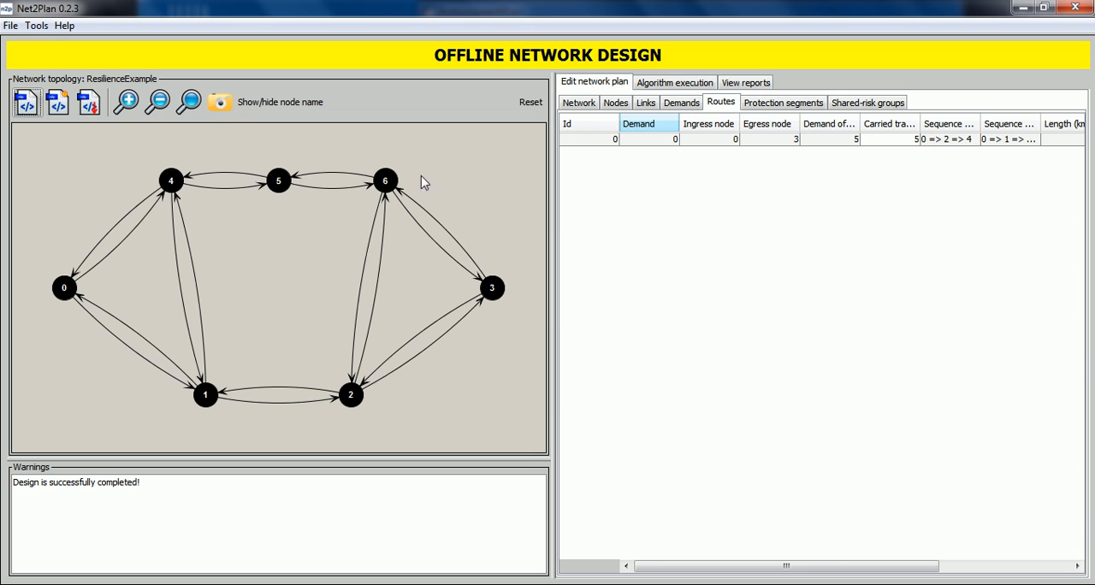
Step: Start a new protection segment from node 0 with links e6 (n0 => n4) and e10 (n4 => n5)
{"action": "left_click", "coordinate": [764, 103]}
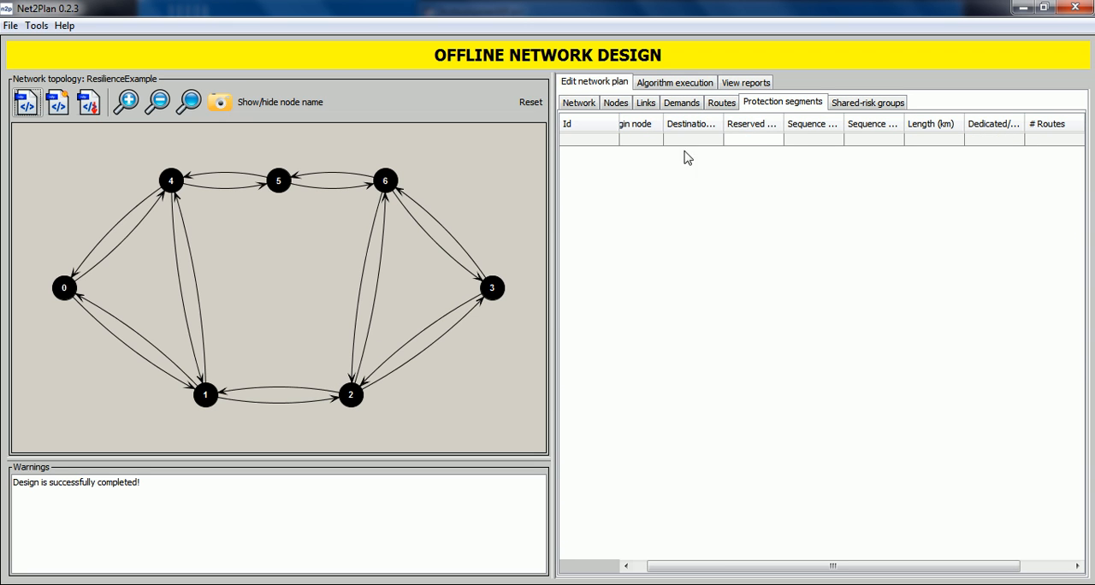
{"action": "right_click", "coordinate": [655, 189]}
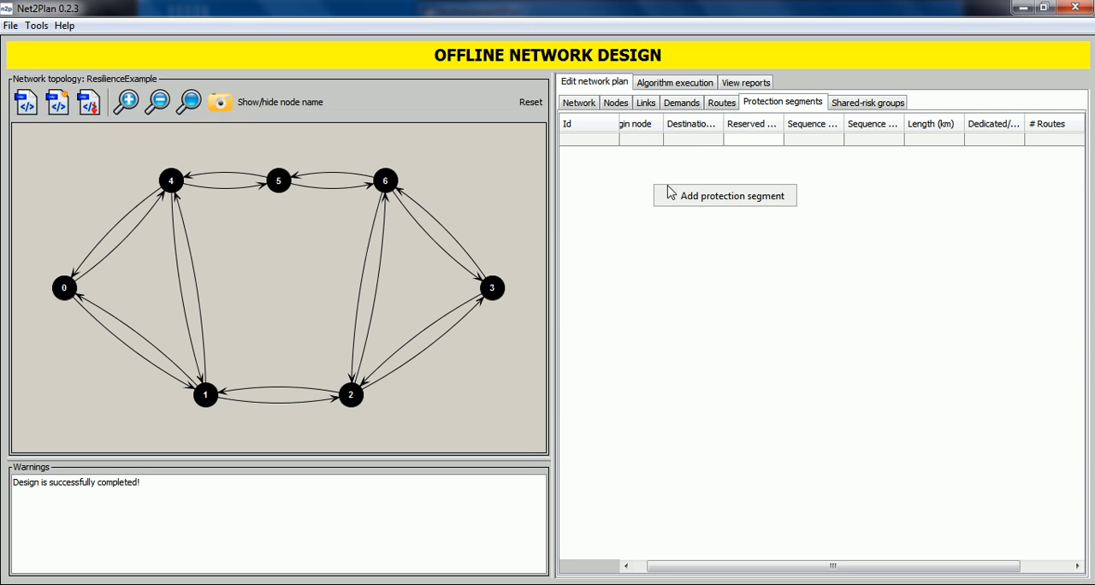
{"action": "left_click", "coordinate": [698, 197]}
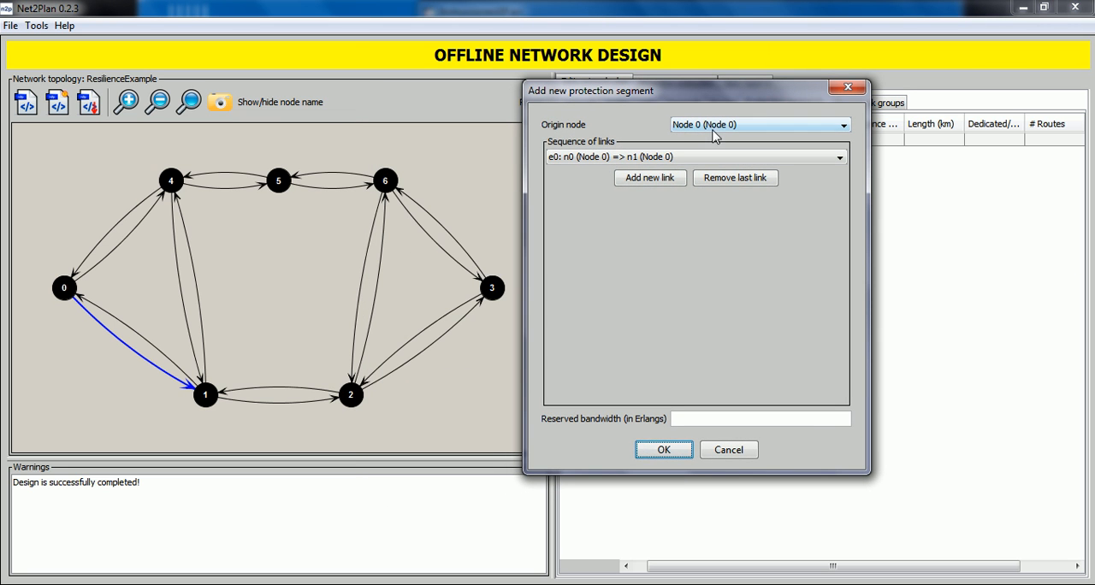
{"action": "left_click", "coordinate": [611, 158]}
{"action": "left_click", "coordinate": [618, 185]}
{"action": "left_click", "coordinate": [648, 182]}
{"action": "left_click", "coordinate": [625, 175]}
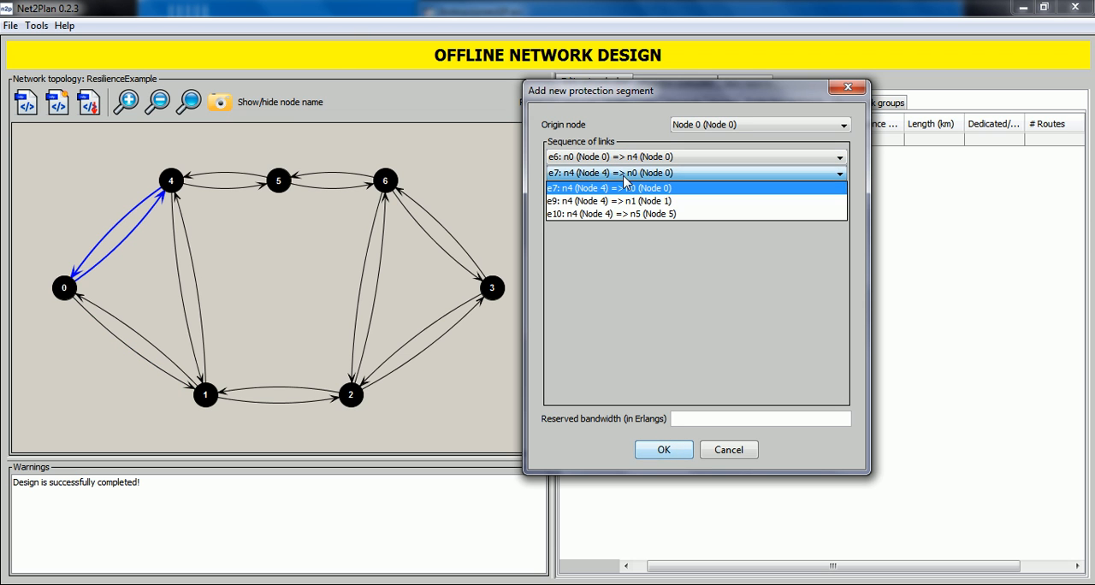
{"action": "left_click", "coordinate": [644, 214]}
{"action": "left_click", "coordinate": [632, 175]}
{"action": "left_click", "coordinate": [632, 175]}
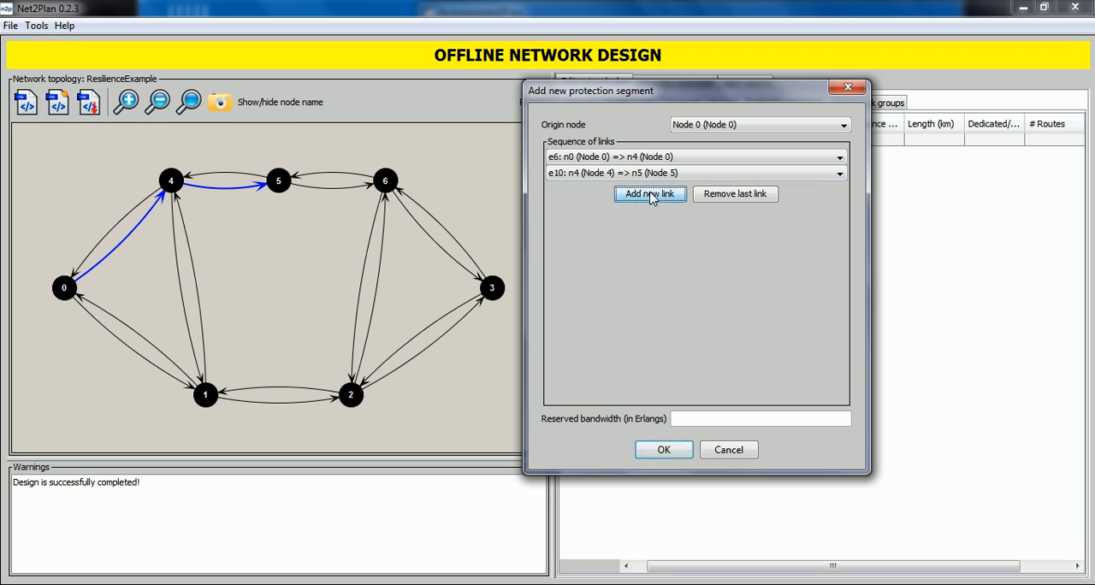
Step: Extend the protection segment with links e12 (n5 => n6) and e17 (n6 => n2)
{"action": "left_click", "coordinate": [651, 195]}
{"action": "left_click", "coordinate": [621, 189]}
{"action": "left_click", "coordinate": [639, 212]}
{"action": "left_click", "coordinate": [639, 218]}
{"action": "left_click", "coordinate": [628, 207]}
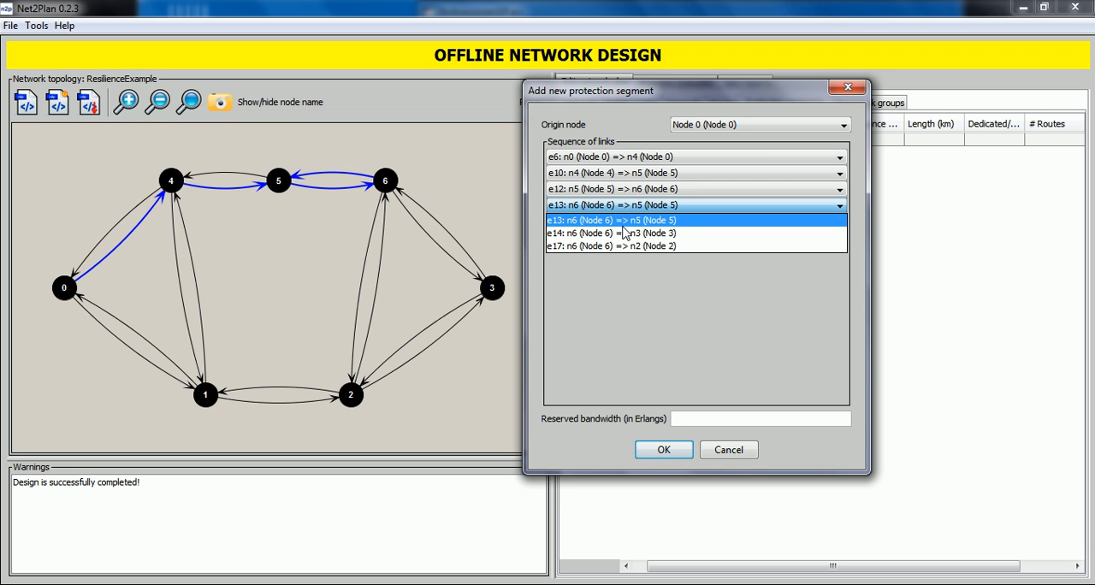
{"action": "left_click", "coordinate": [644, 246]}
Step: Create the protection segment with a reserved bandwidth of 5 Erlangs and highlight it on the topology
{"action": "left_click", "coordinate": [681, 418]}
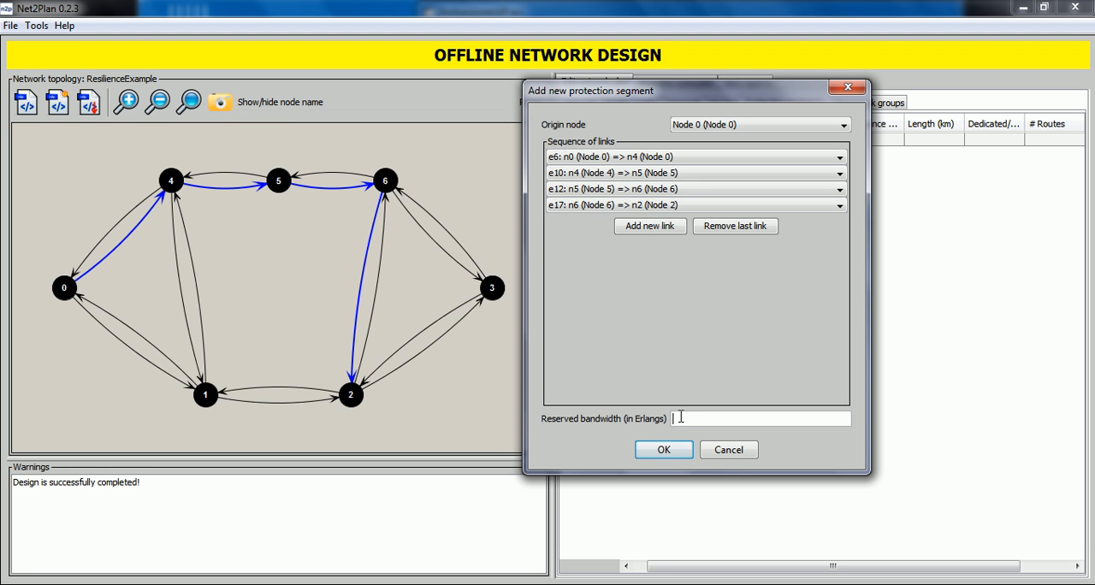
{"action": "type", "text": "5"}
{"action": "left_click", "coordinate": [663, 450]}
{"action": "left_click", "coordinate": [673, 142]}
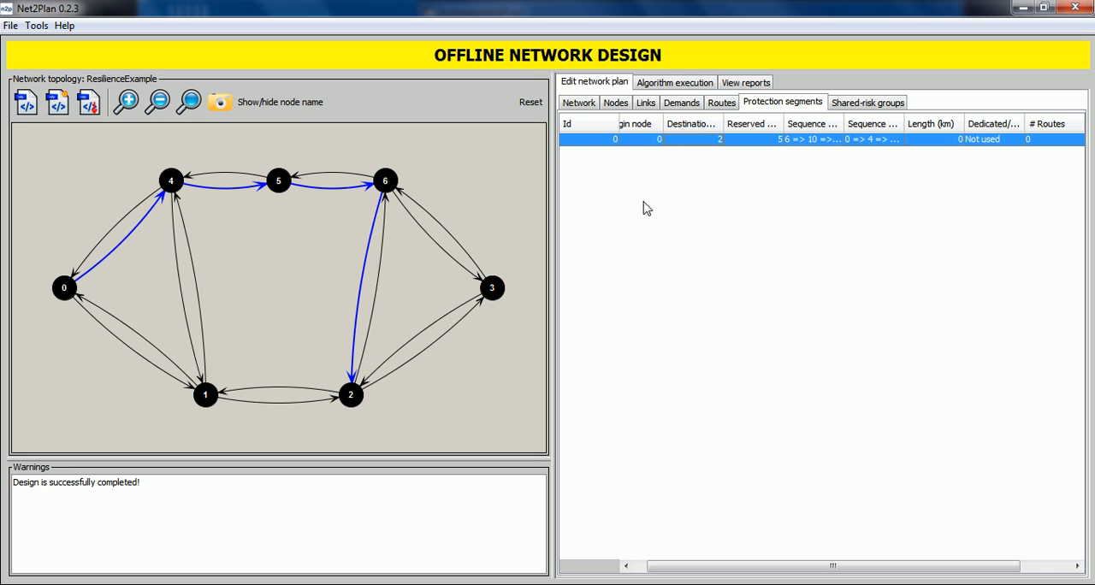
Step: Add protection segment 0, running from node 0 to node 2, to the backup segment list of route 0
{"action": "left_click", "coordinate": [721, 103]}
{"action": "left_click", "coordinate": [737, 140]}
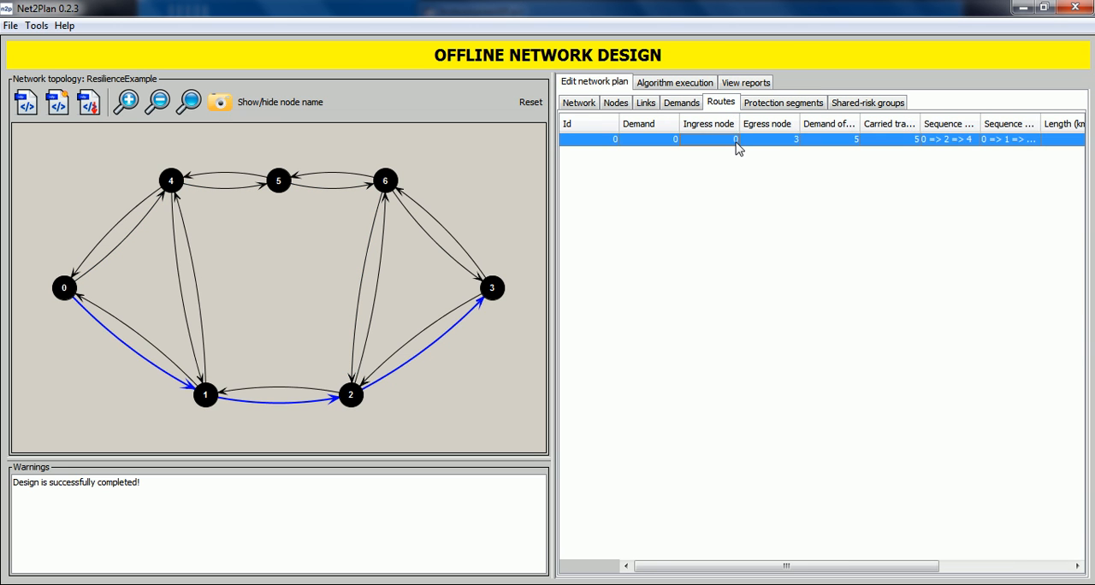
{"action": "right_click", "coordinate": [737, 143]}
{"action": "left_click", "coordinate": [779, 339]}
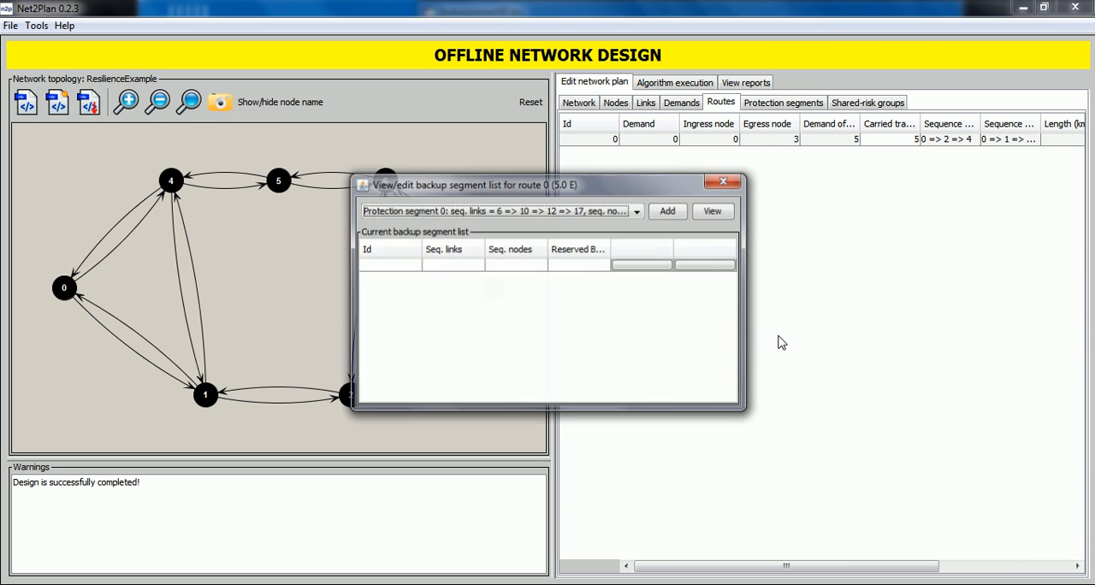
{"action": "left_click", "coordinate": [666, 214]}
Step: View route 0 together with its backup segment on the topology, and close the backup segment list
{"action": "left_click_drag", "start_coordinate": [643, 184], "coordinate": [882, 175]}
{"action": "left_click", "coordinate": [943, 226]}
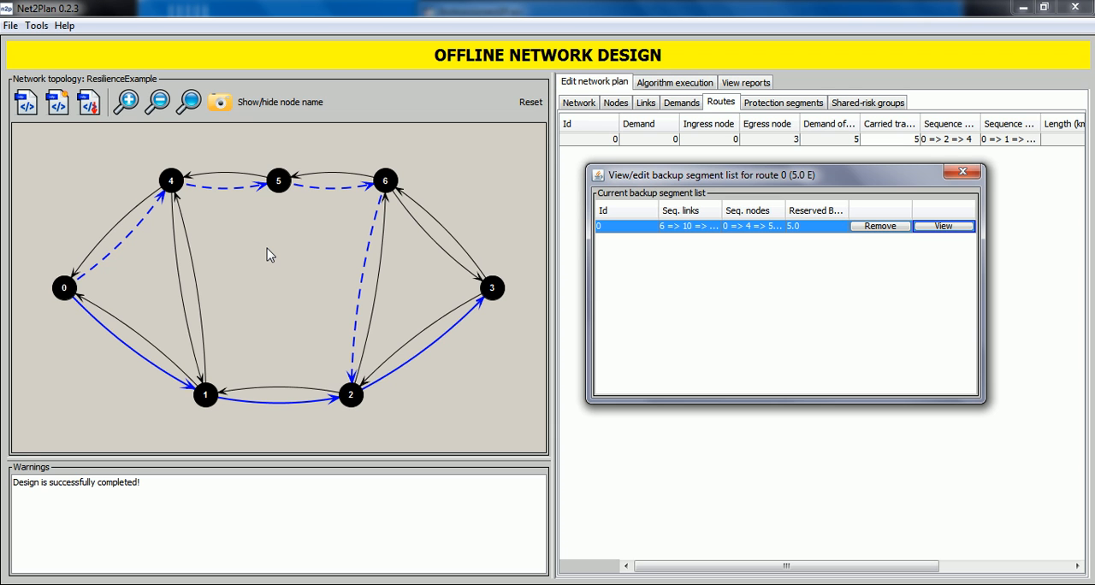
{"action": "left_click", "coordinate": [962, 172]}
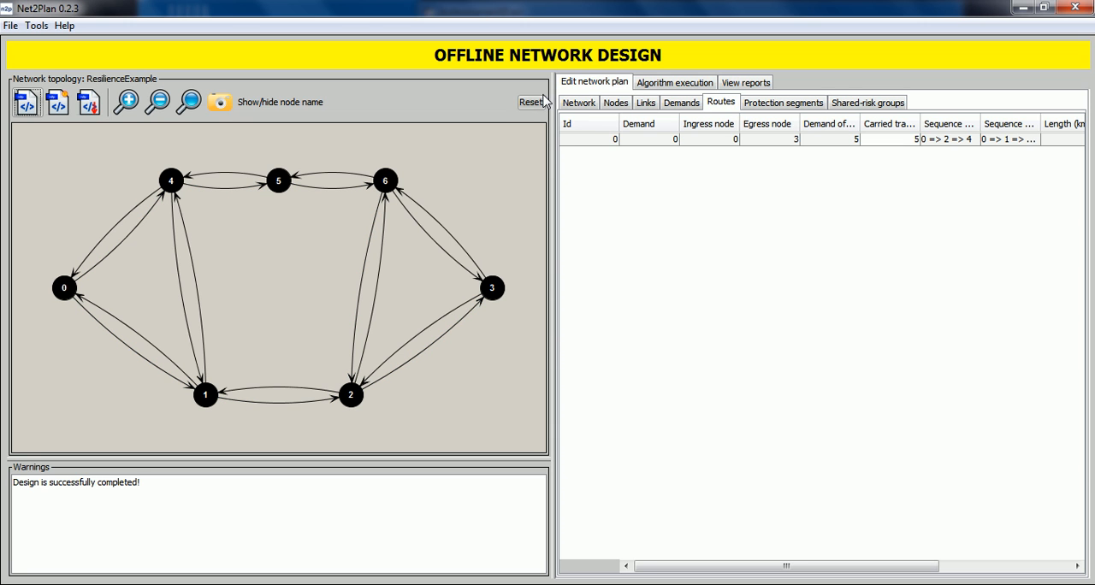
Step: Reset the current design and reload the topology file resilienceExample.n2p
{"action": "left_click", "coordinate": [530, 102]}
{"action": "left_click", "coordinate": [526, 316]}
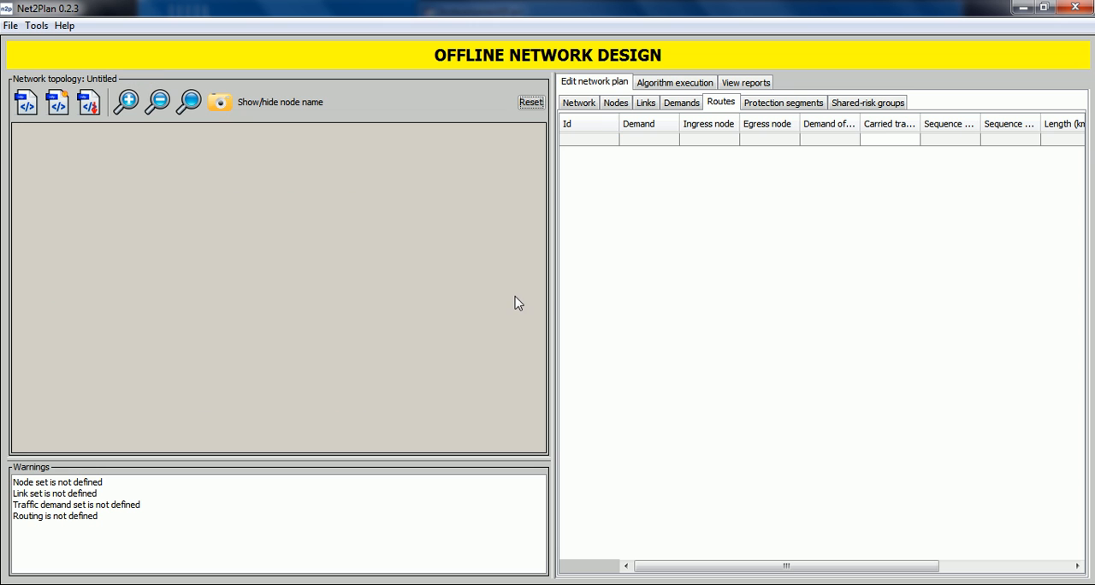
{"action": "left_click", "coordinate": [31, 103]}
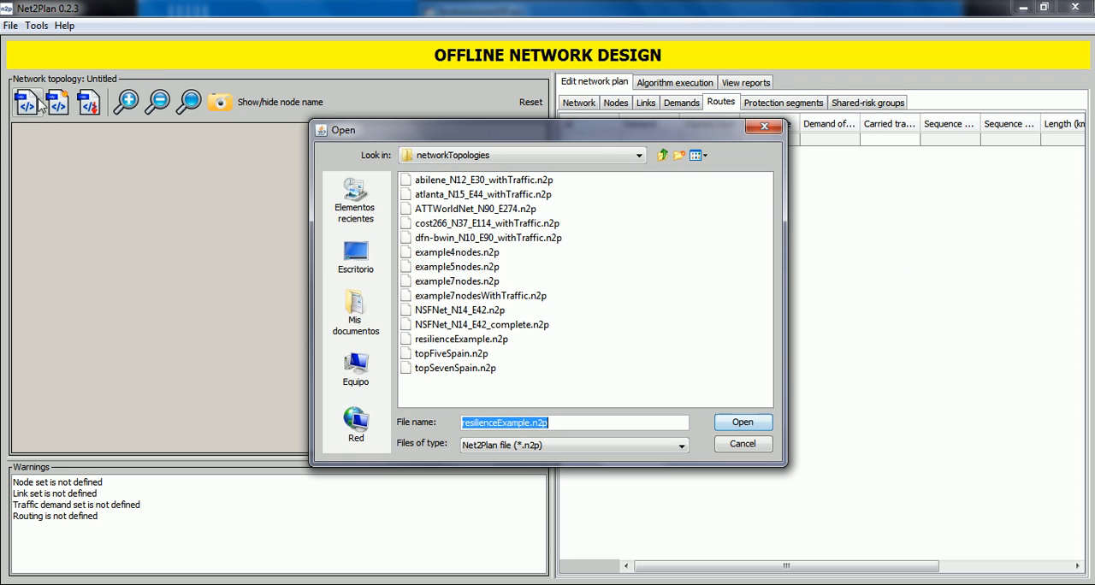
{"action": "left_click", "coordinate": [741, 422]}
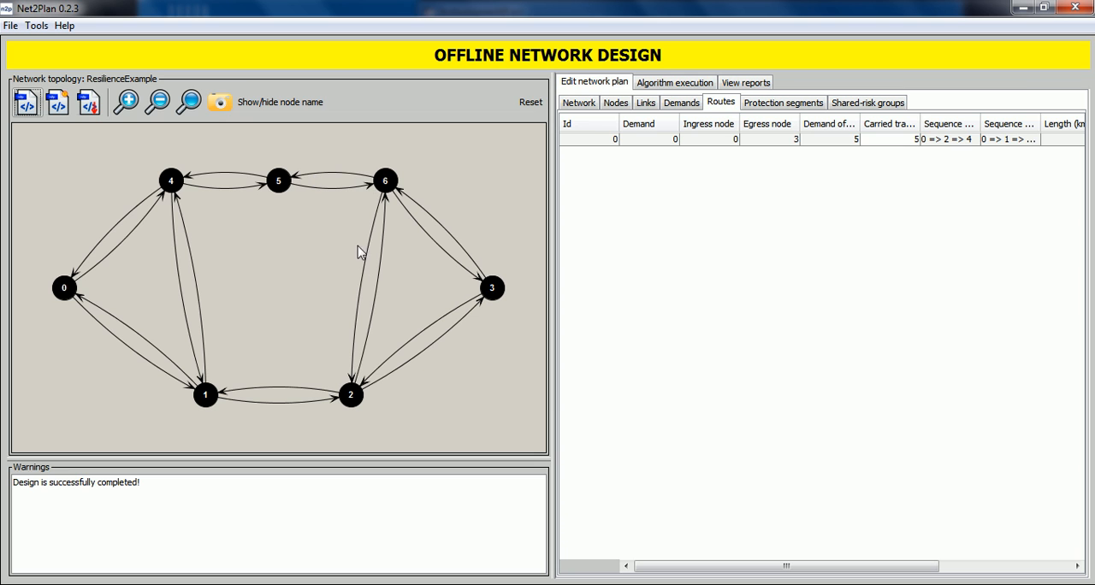
Step: Start a new protection segment with Node 1 as origin and e8 (n1 => n4) as its first link
{"action": "left_click", "coordinate": [782, 104]}
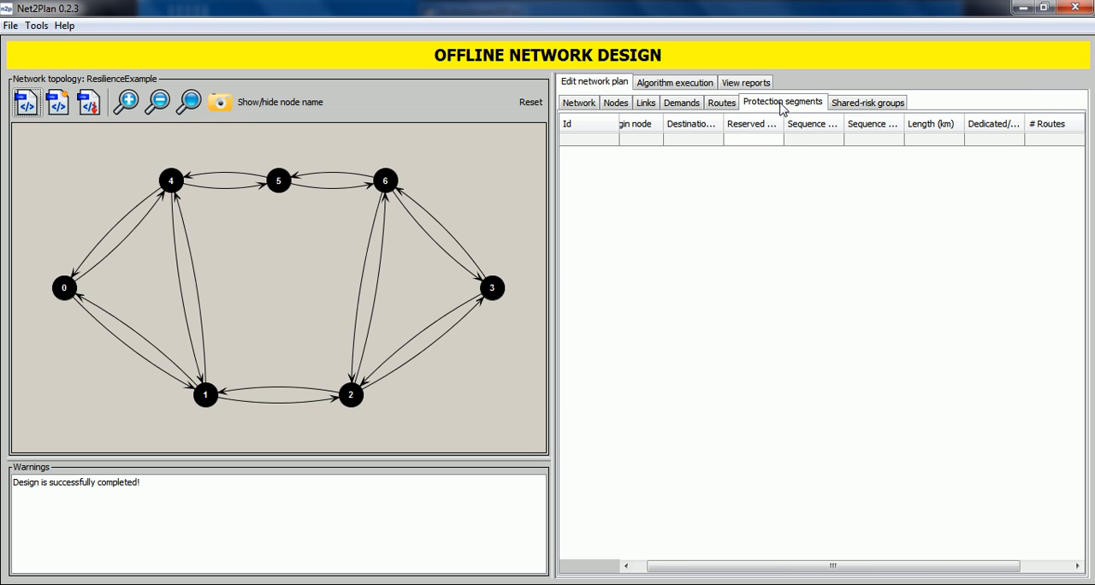
{"action": "right_click", "coordinate": [741, 192]}
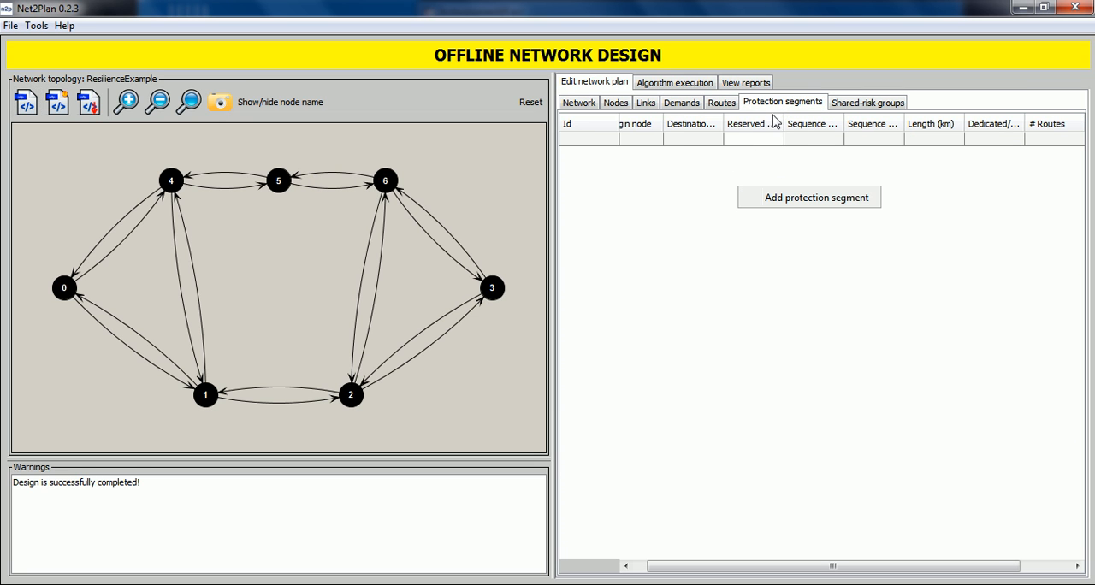
{"action": "left_click", "coordinate": [787, 204]}
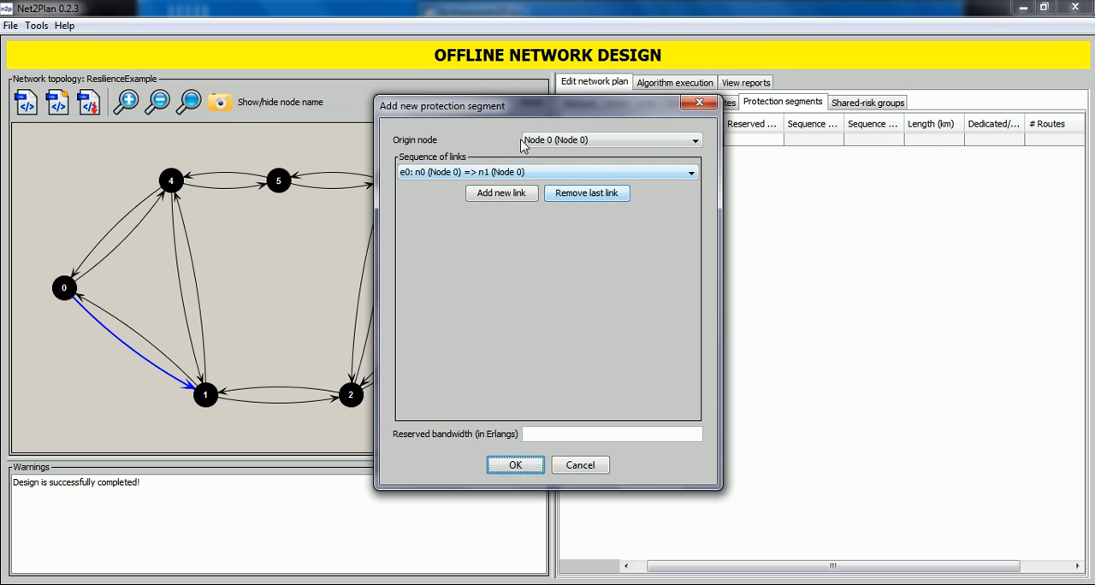
{"action": "left_click_drag", "start_coordinate": [529, 112], "coordinate": [726, 109]}
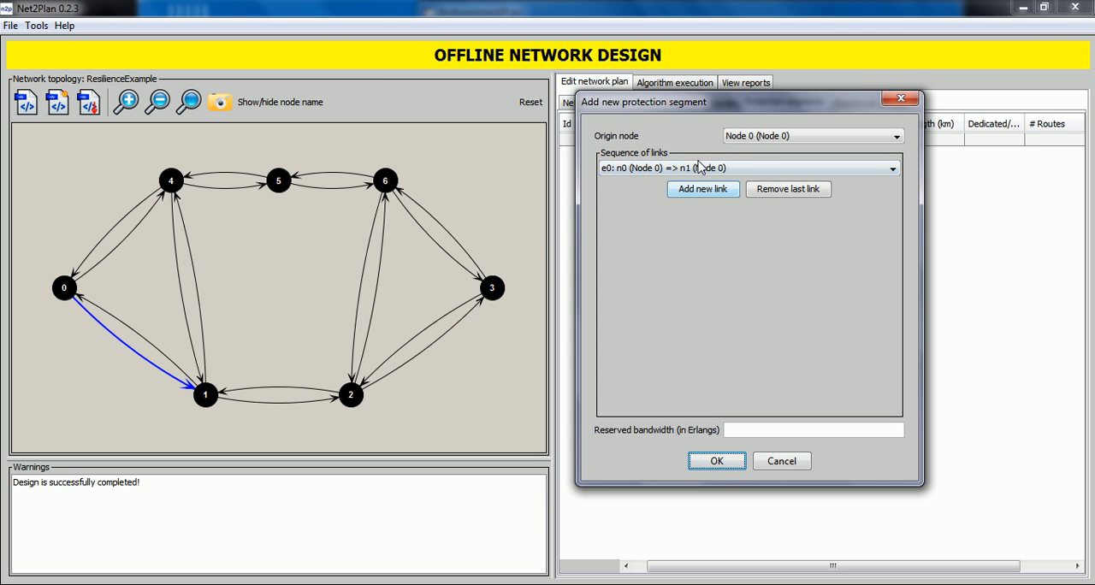
{"action": "left_click", "coordinate": [756, 139]}
{"action": "left_click", "coordinate": [756, 164]}
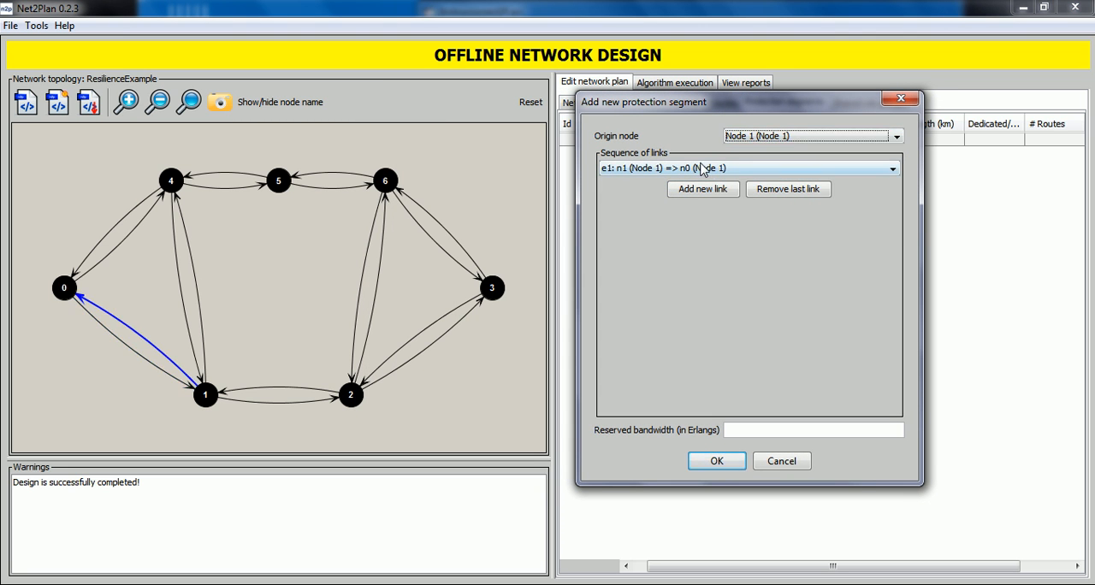
{"action": "left_click", "coordinate": [700, 169]}
{"action": "left_click", "coordinate": [718, 209]}
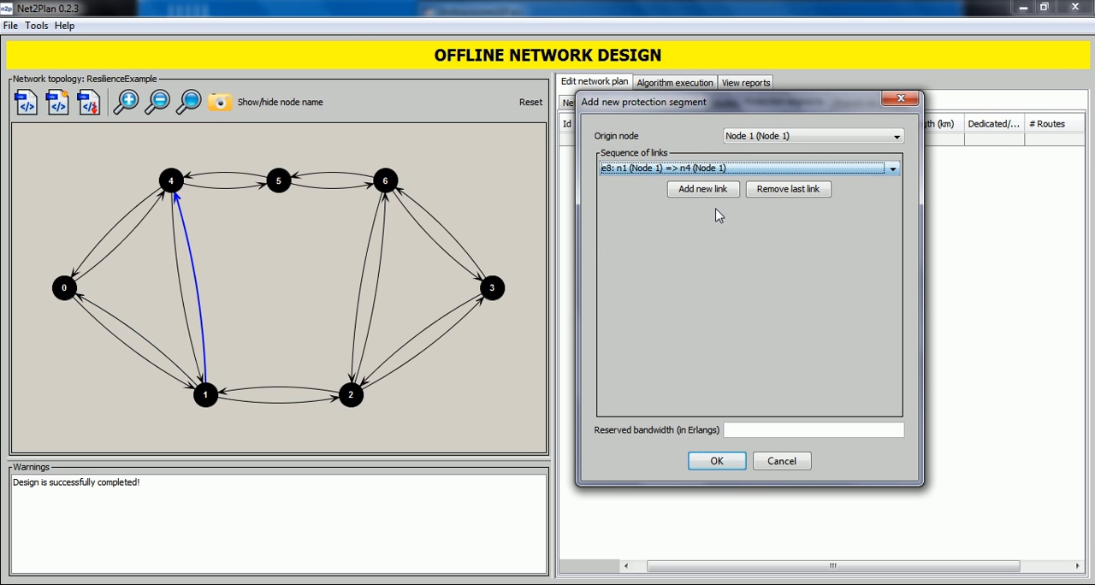
Step: Extend the protection segment with links e10 (n4 => n5) and e12 (n5 => n6)
{"action": "left_click", "coordinate": [704, 190]}
{"action": "left_click", "coordinate": [690, 187]}
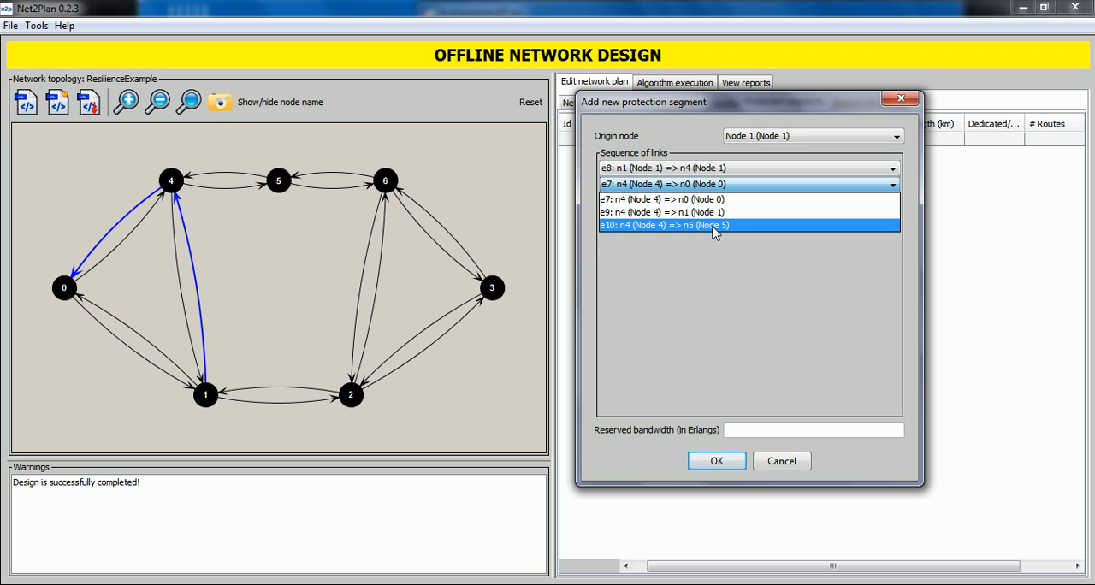
{"action": "left_click", "coordinate": [714, 225]}
{"action": "left_click", "coordinate": [704, 214]}
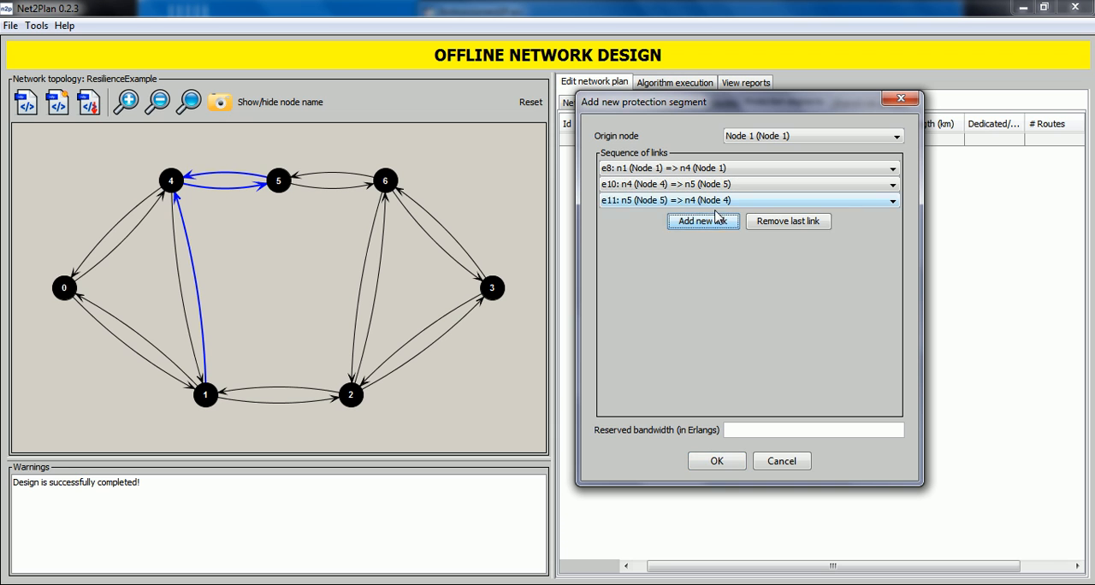
{"action": "left_click", "coordinate": [715, 202]}
{"action": "left_click", "coordinate": [722, 227]}
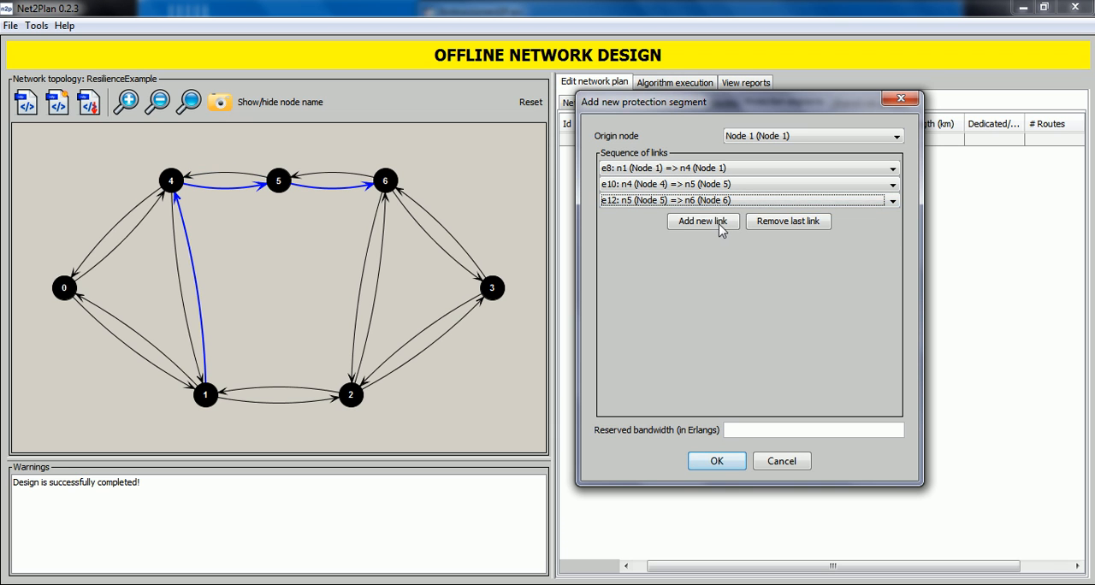
Step: Finish the protection segment with link e17 (n6 => n2) and a reserved bandwidth of 5 Erlangs
{"action": "left_click", "coordinate": [719, 224]}
{"action": "left_click", "coordinate": [718, 217]}
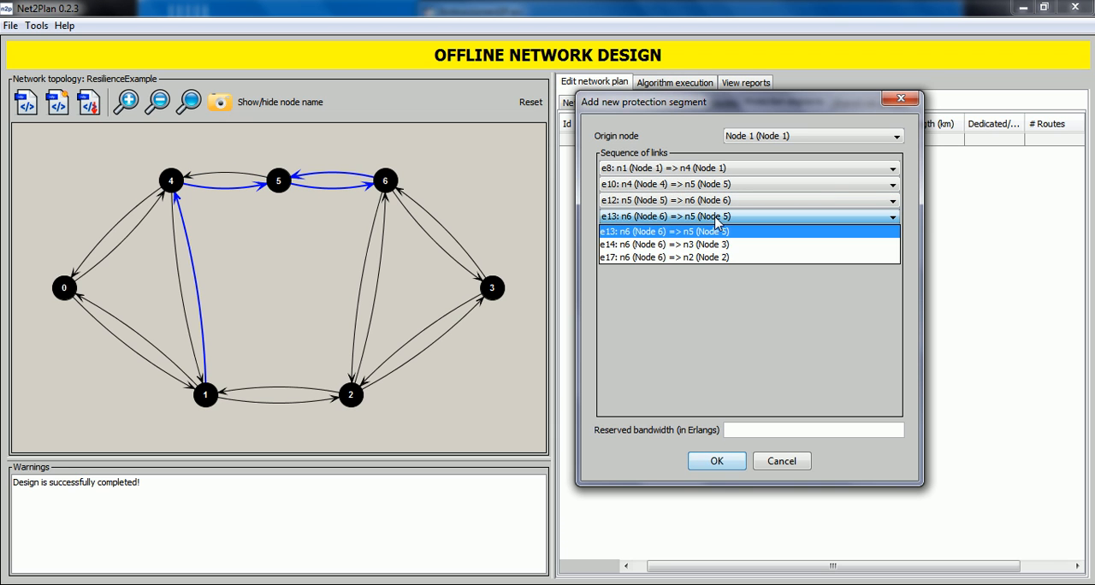
{"action": "left_click", "coordinate": [726, 257]}
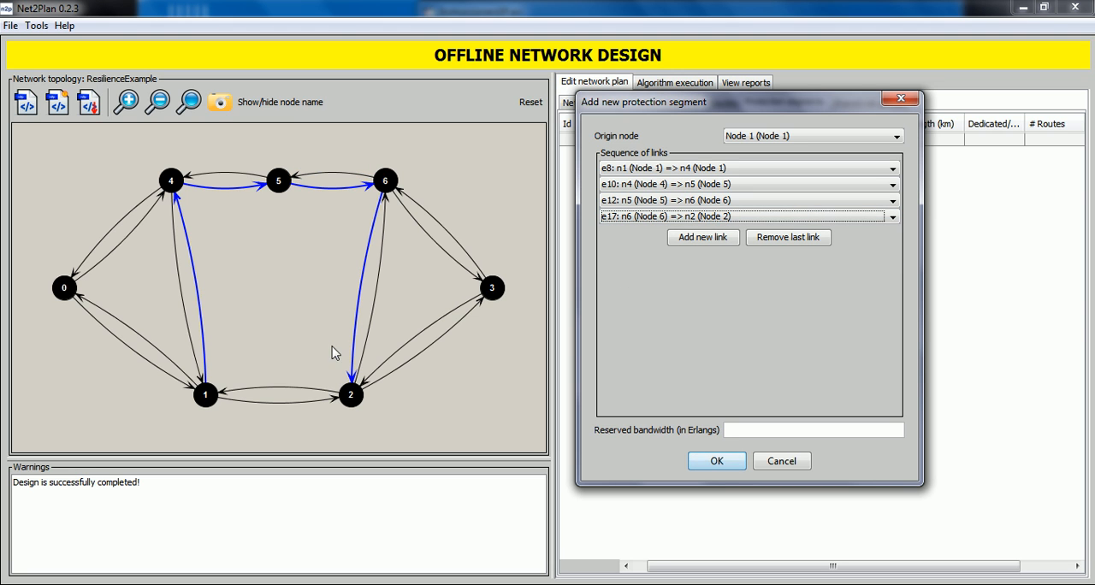
{"action": "left_click", "coordinate": [773, 430]}
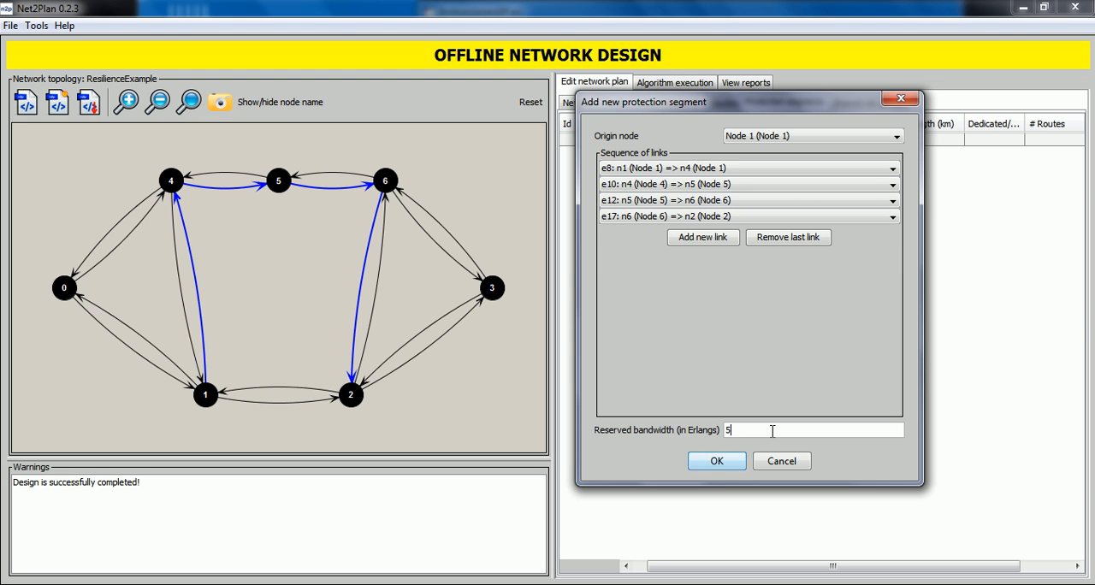
{"action": "left_click", "coordinate": [717, 465]}
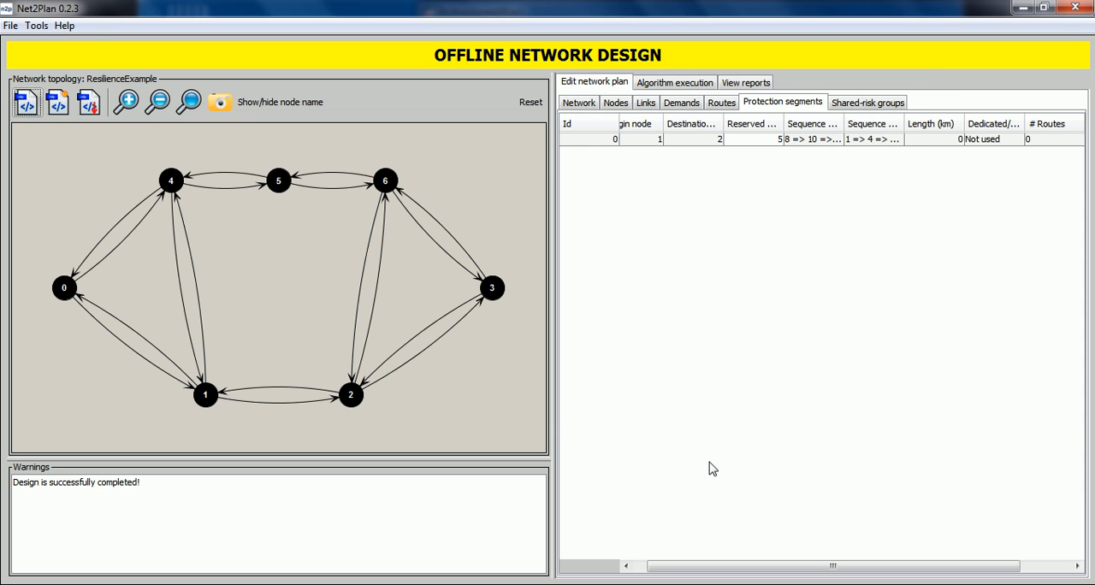
Step: Add protection segment 0, running from node 1 to node 2, to the backup segment list of route 0
{"action": "left_click", "coordinate": [715, 104]}
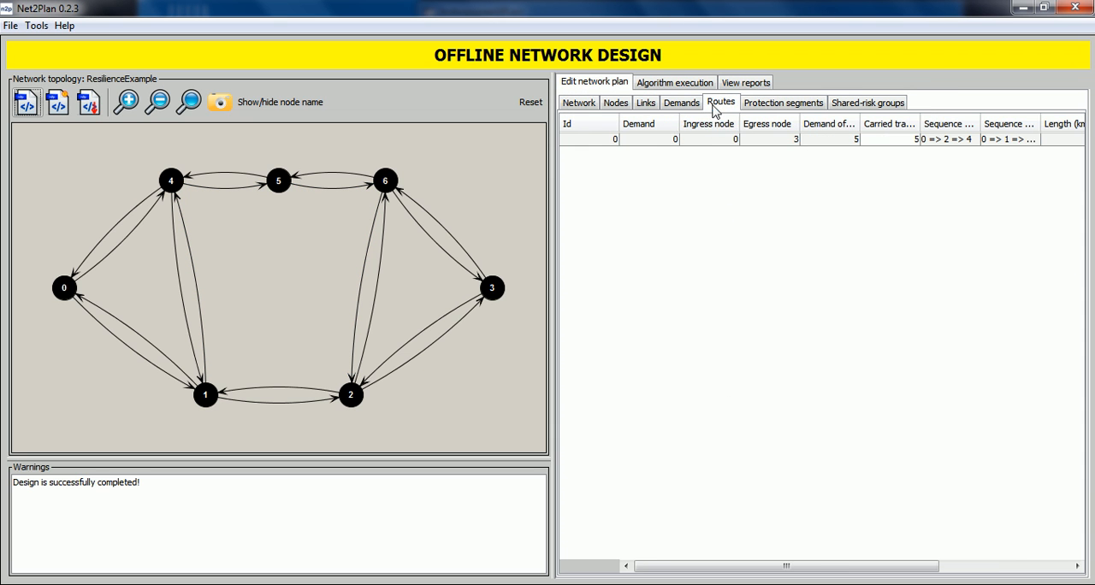
{"action": "right_click", "coordinate": [705, 149]}
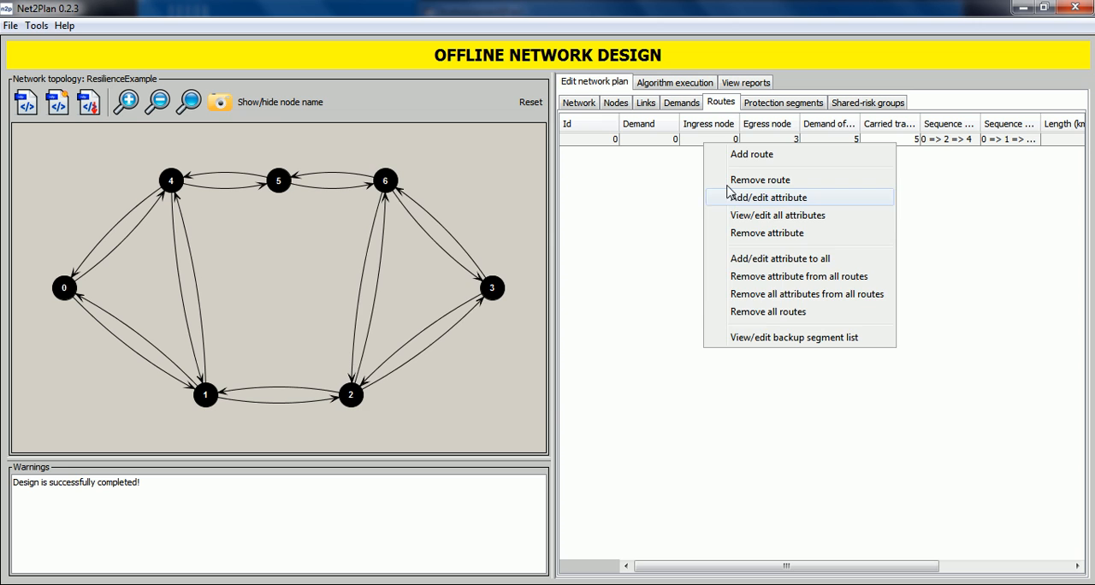
{"action": "left_click", "coordinate": [765, 336]}
{"action": "left_click_drag", "start_coordinate": [667, 190], "coordinate": [814, 173]}
{"action": "left_click", "coordinate": [815, 194]}
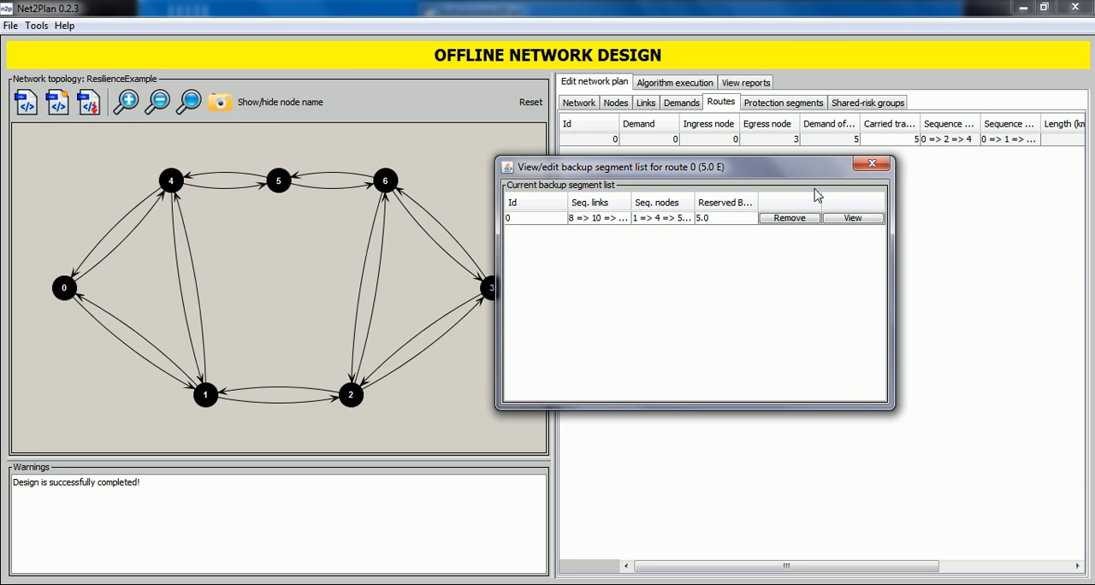
Step: View route 0 with its backup segment on the topology, and highlight protection segment 0 from the list of protection segments
{"action": "left_click", "coordinate": [853, 220]}
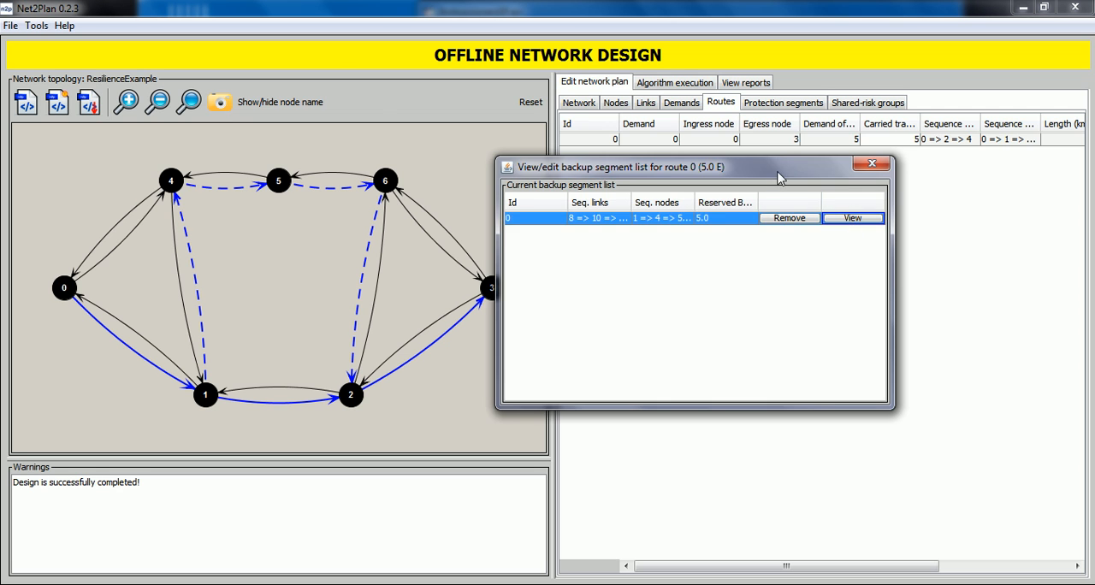
{"action": "left_click_drag", "start_coordinate": [779, 177], "coordinate": [852, 155]}
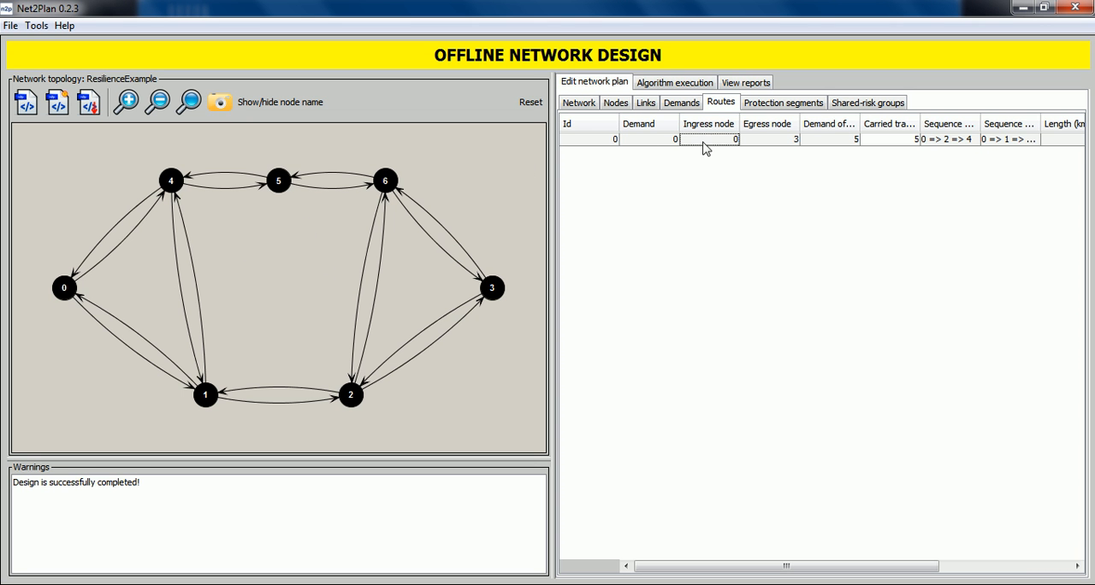
{"action": "left_click", "coordinate": [774, 103]}
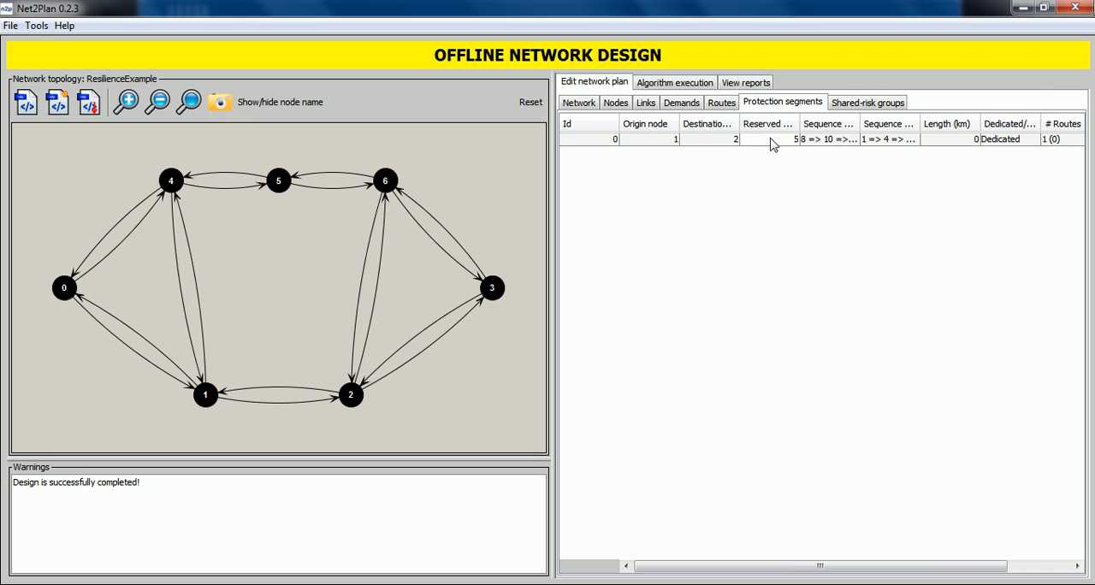
{"action": "left_click", "coordinate": [772, 140]}
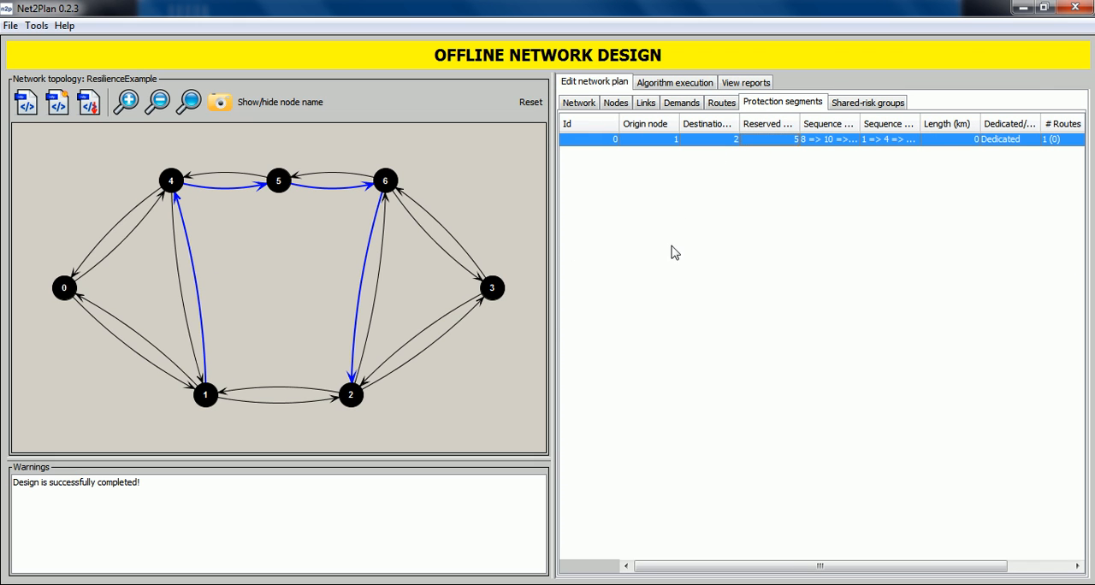
Step: Set the offered traffic of demand 0, from node 0 to node 3, to 10 Erlangs
{"action": "left_click", "coordinate": [697, 106]}
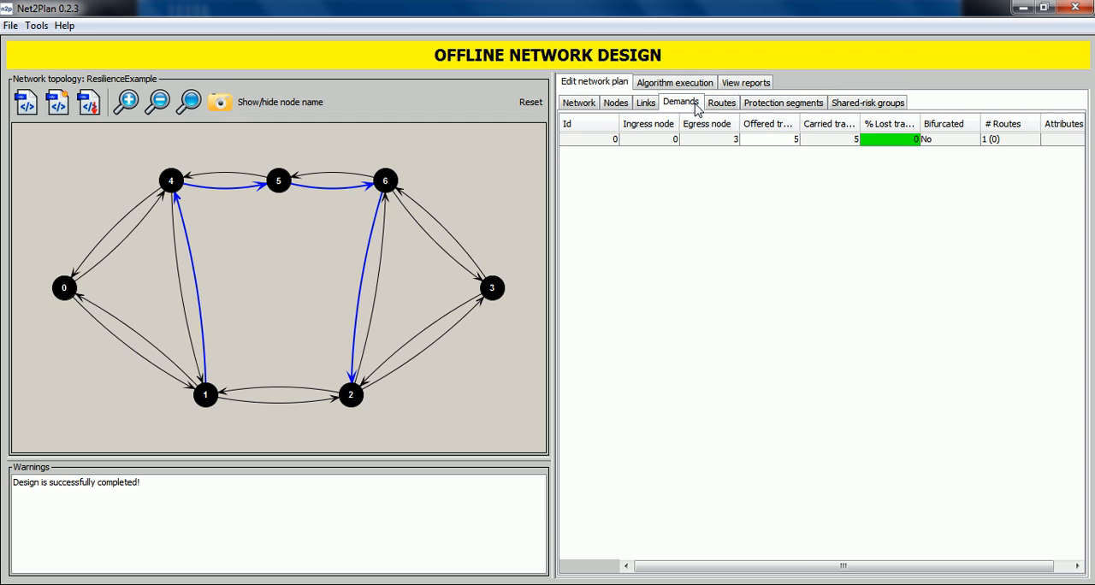
{"action": "left_click", "coordinate": [777, 143]}
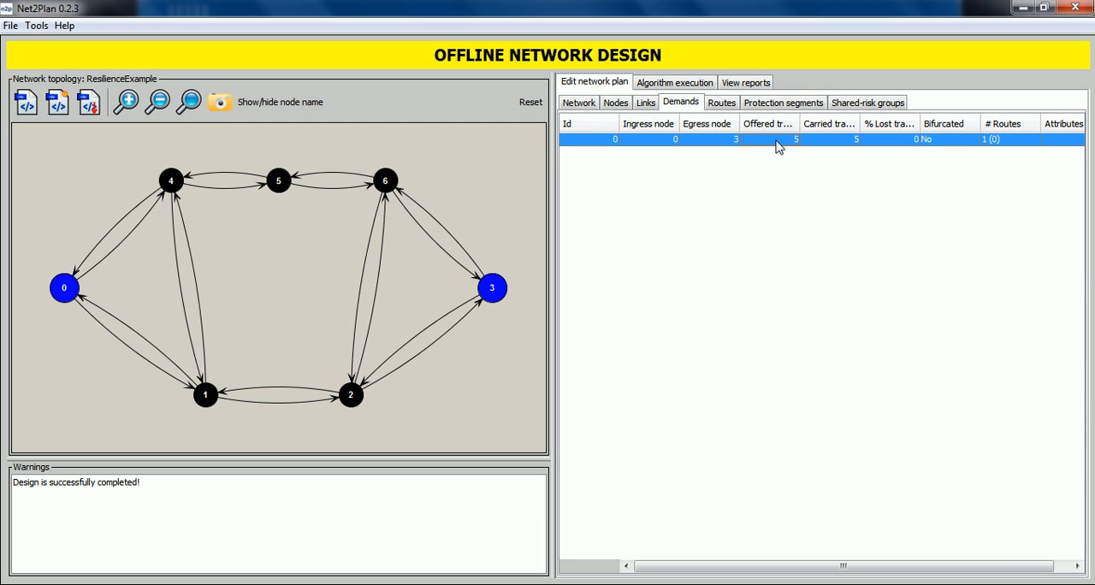
{"action": "double_click", "coordinate": [777, 143]}
{"action": "key", "text": "Return"}
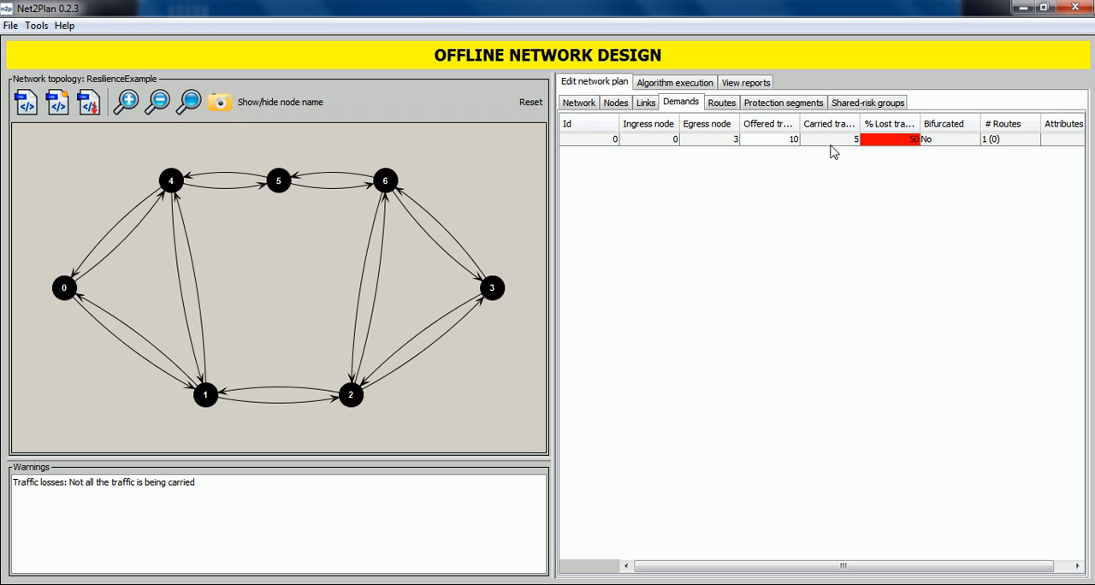
Step: Start a new route for demand 0 (n0 => n3) with link e0 (n0 => n1) as its first link
{"action": "left_click", "coordinate": [726, 106]}
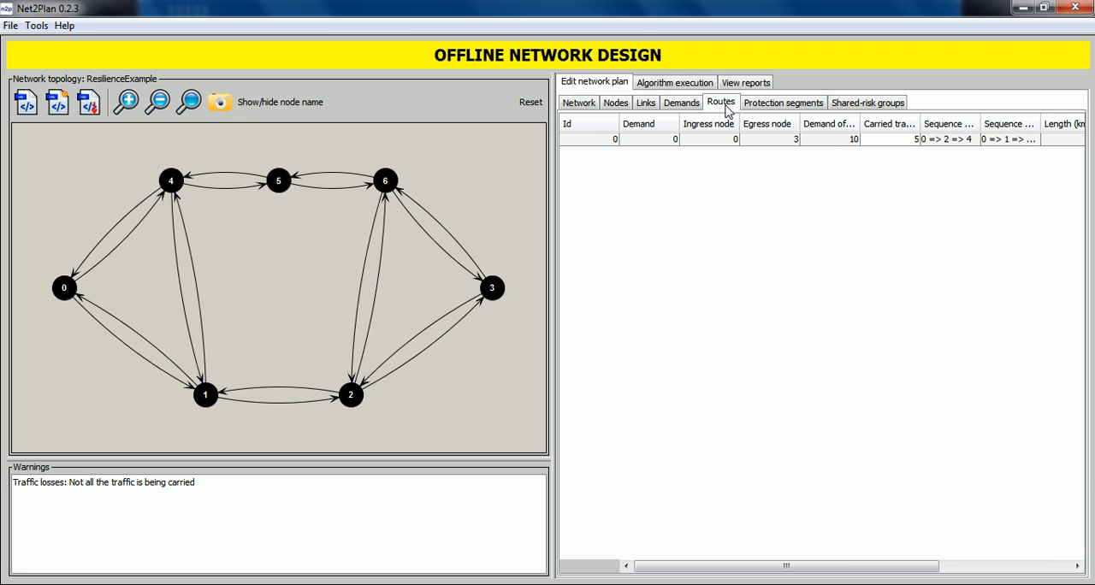
{"action": "right_click", "coordinate": [648, 200]}
{"action": "left_click", "coordinate": [651, 203]}
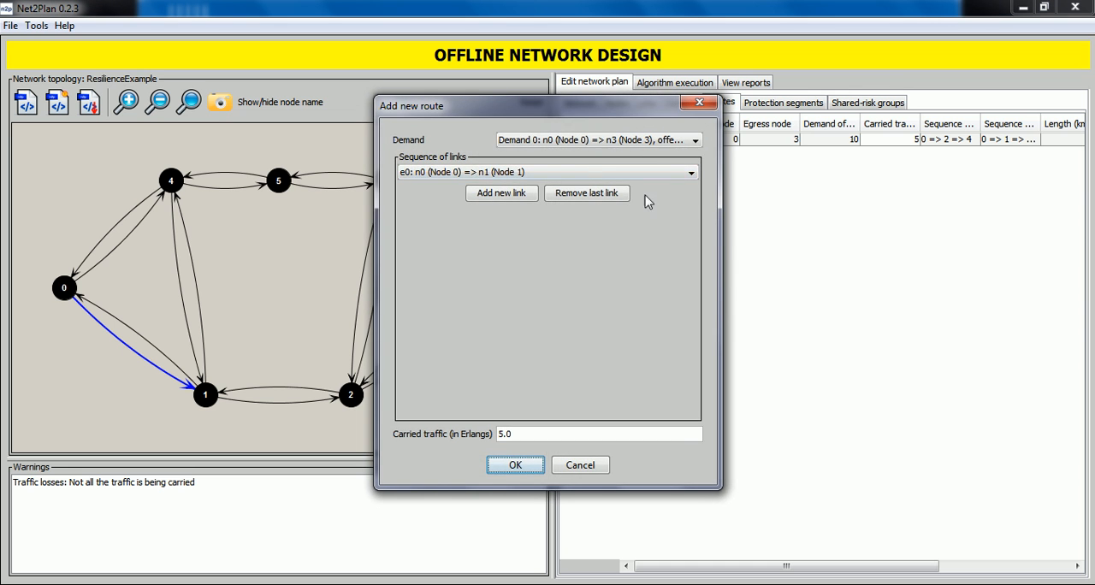
{"action": "left_click_drag", "start_coordinate": [591, 113], "coordinate": [769, 106]}
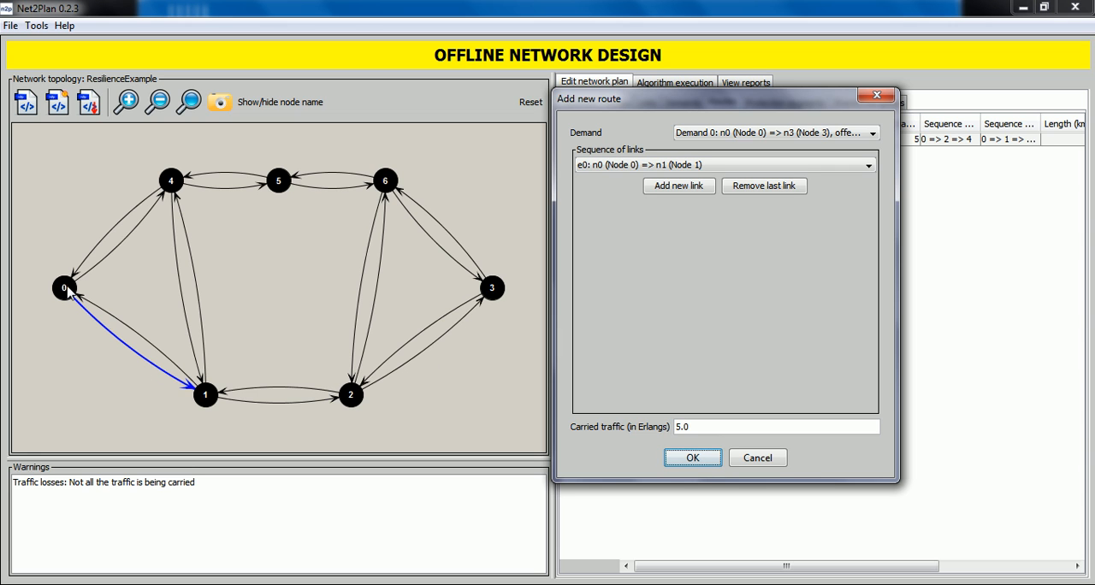
{"action": "left_click", "coordinate": [635, 167]}
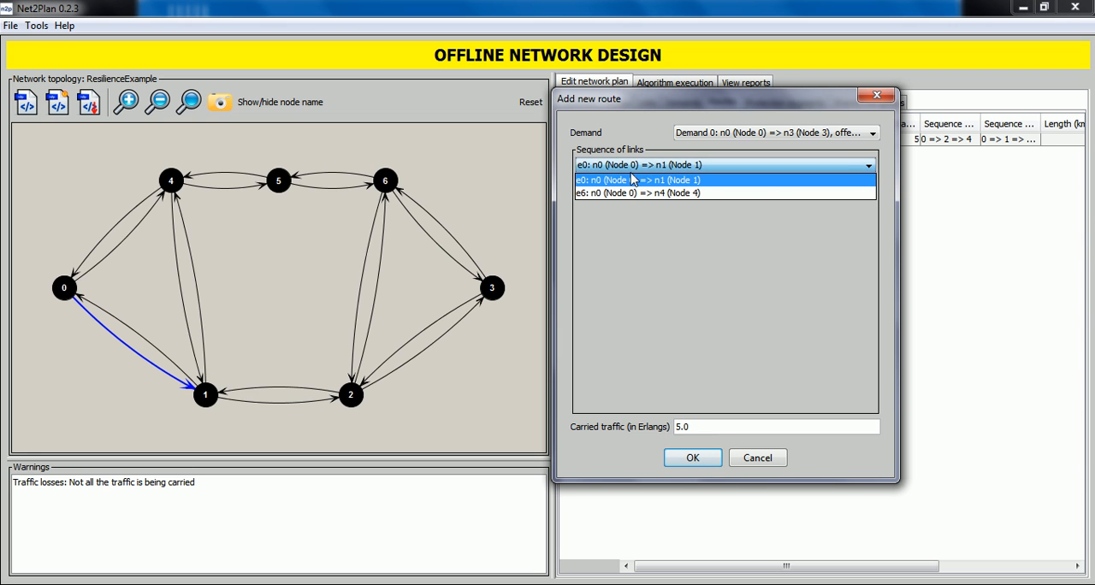
{"action": "left_click", "coordinate": [634, 182]}
Step: Extend the new route with links e2 (n1 => n2) and e4 (n2 => n3), and create it with 5 Erlangs of carried traffic
{"action": "left_click", "coordinate": [650, 191]}
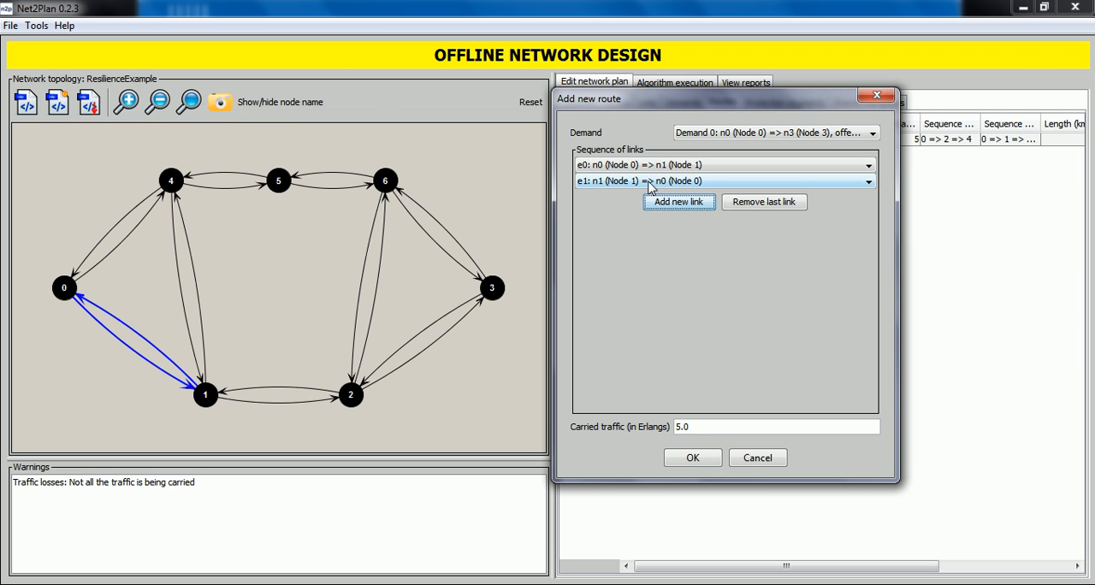
{"action": "left_click", "coordinate": [651, 181]}
{"action": "left_click", "coordinate": [656, 212]}
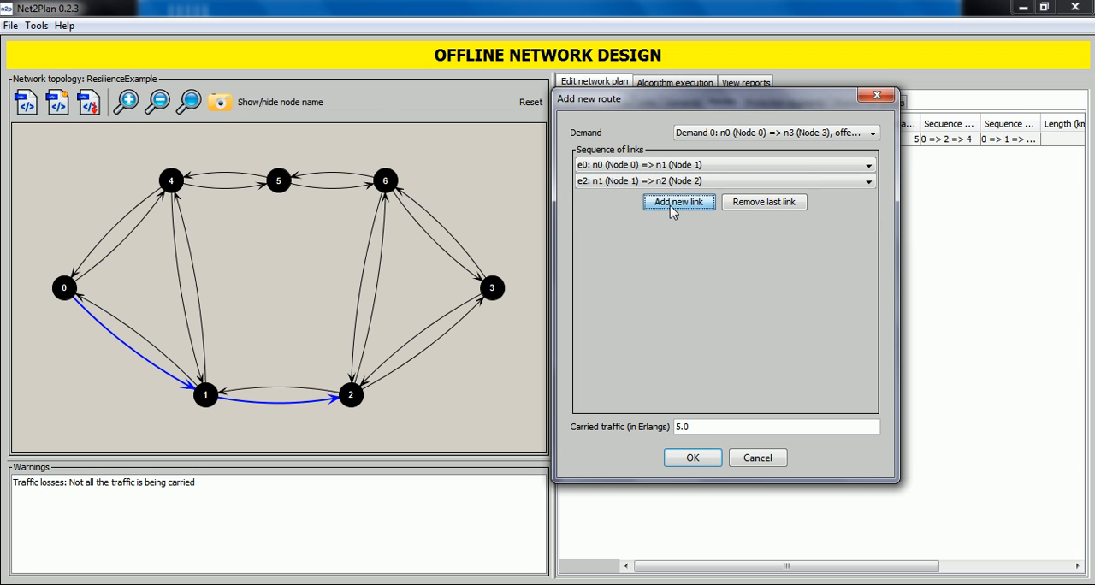
{"action": "left_click", "coordinate": [671, 211]}
{"action": "left_click", "coordinate": [644, 202]}
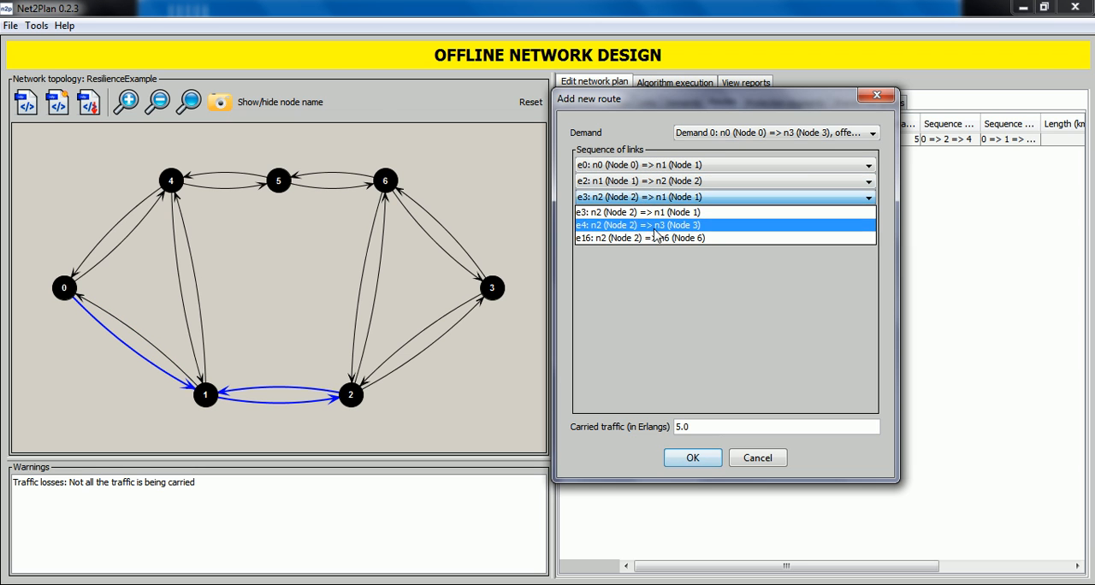
{"action": "left_click", "coordinate": [656, 227]}
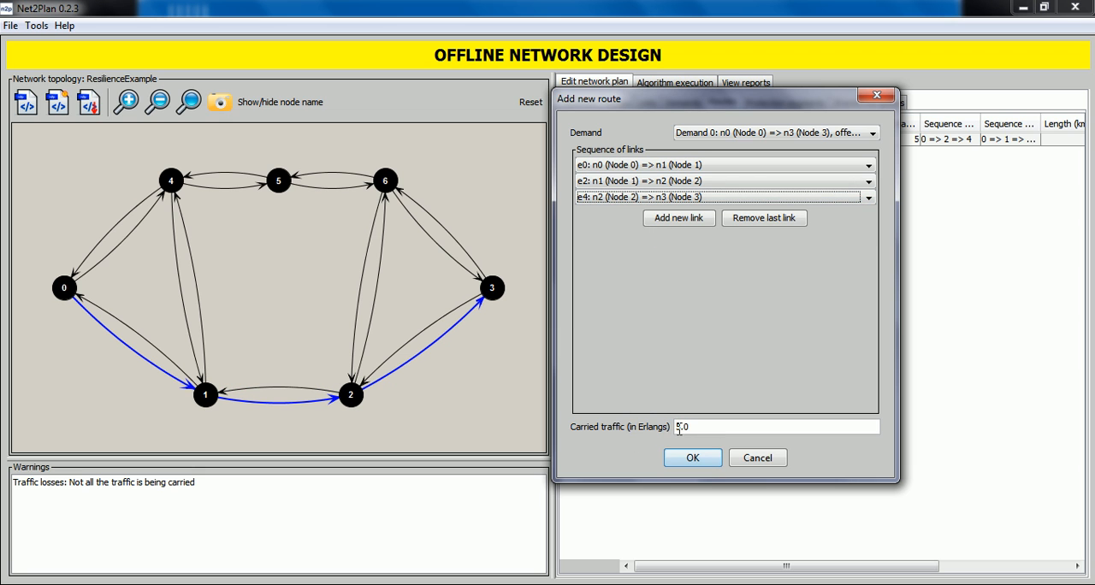
{"action": "left_click", "coordinate": [693, 458]}
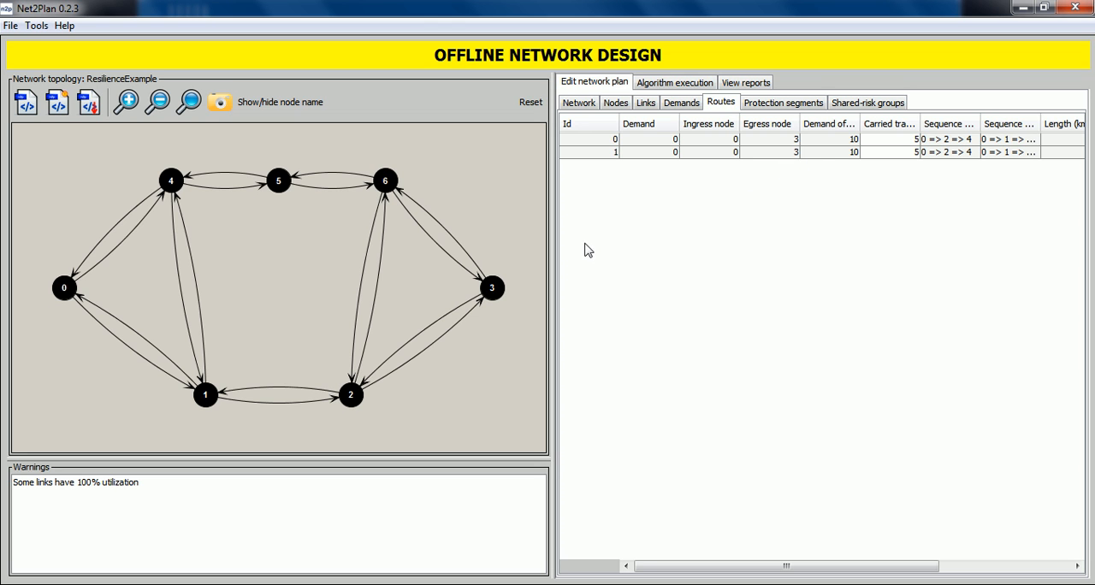
Step: Widen the Dedicated/Shared column in the list of protection segments and examine the type of protection segment 0
{"action": "left_click", "coordinate": [784, 105]}
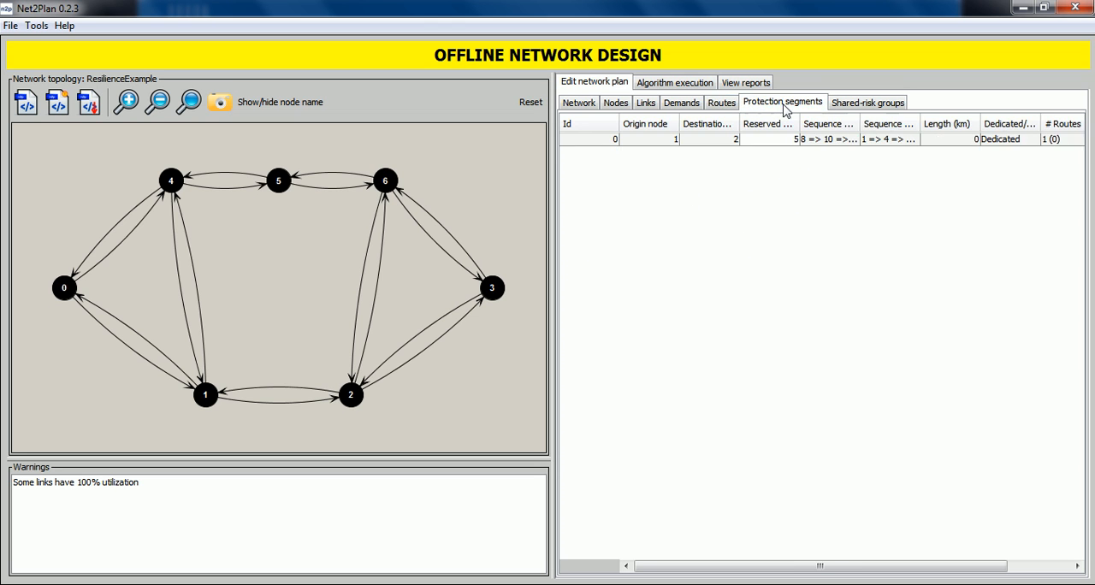
{"action": "left_click_drag", "start_coordinate": [1038, 123], "coordinate": [1074, 123]}
{"action": "left_click", "coordinate": [1008, 144]}
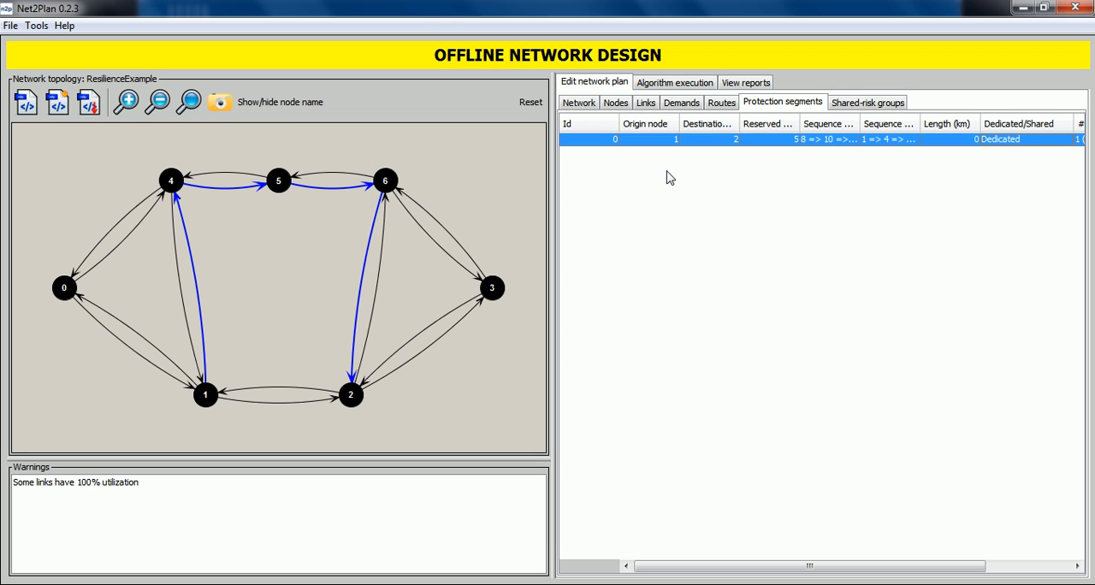
Step: Add protection segment 0, running from node 1 to node 2, to the backup segment list of route 1
{"action": "left_click", "coordinate": [711, 106]}
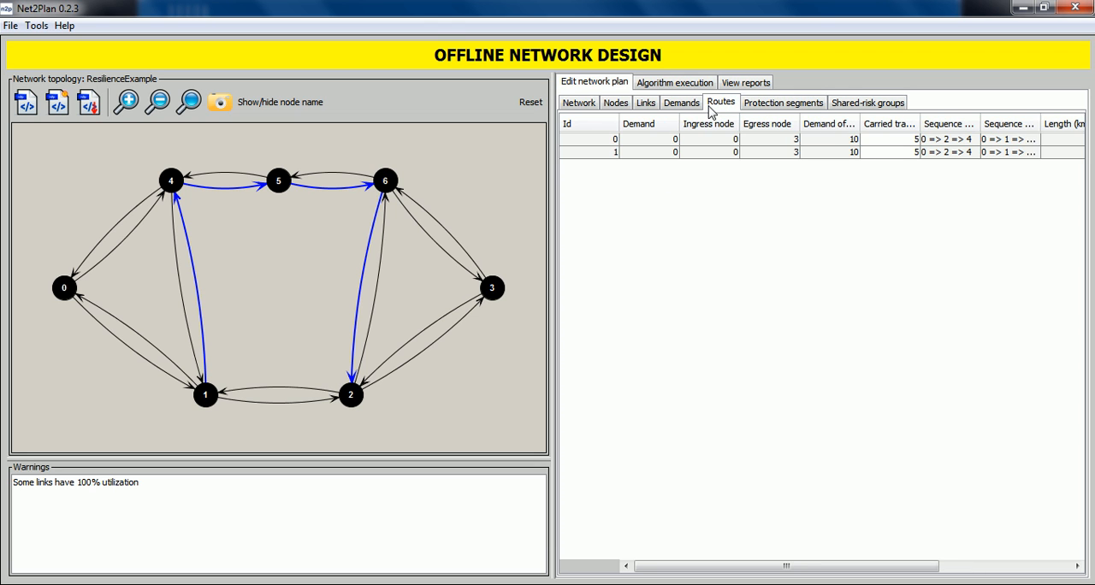
{"action": "left_click", "coordinate": [695, 161]}
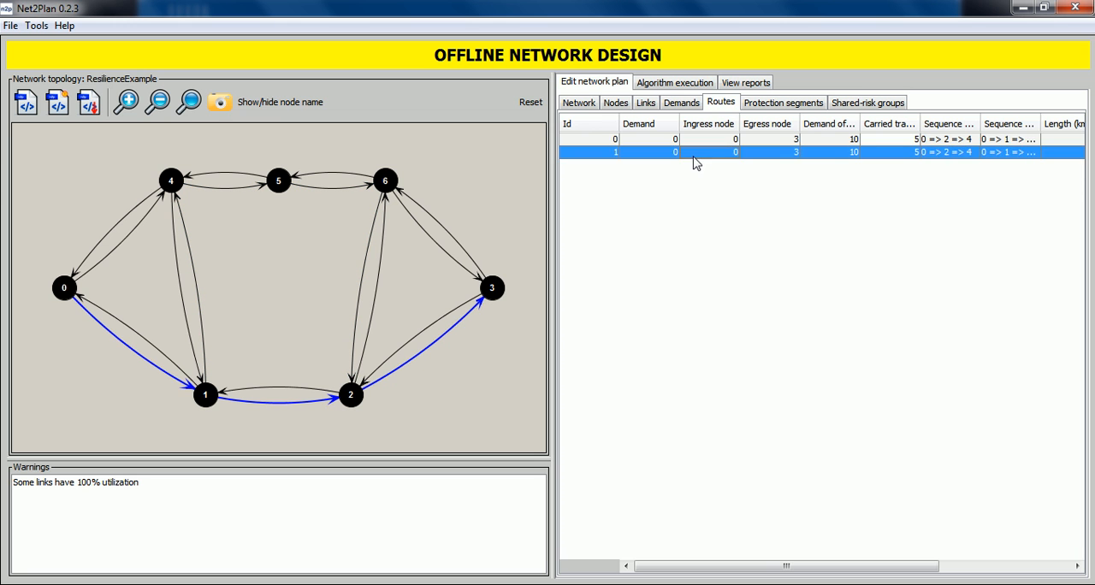
{"action": "right_click", "coordinate": [695, 163]}
{"action": "left_click", "coordinate": [753, 354]}
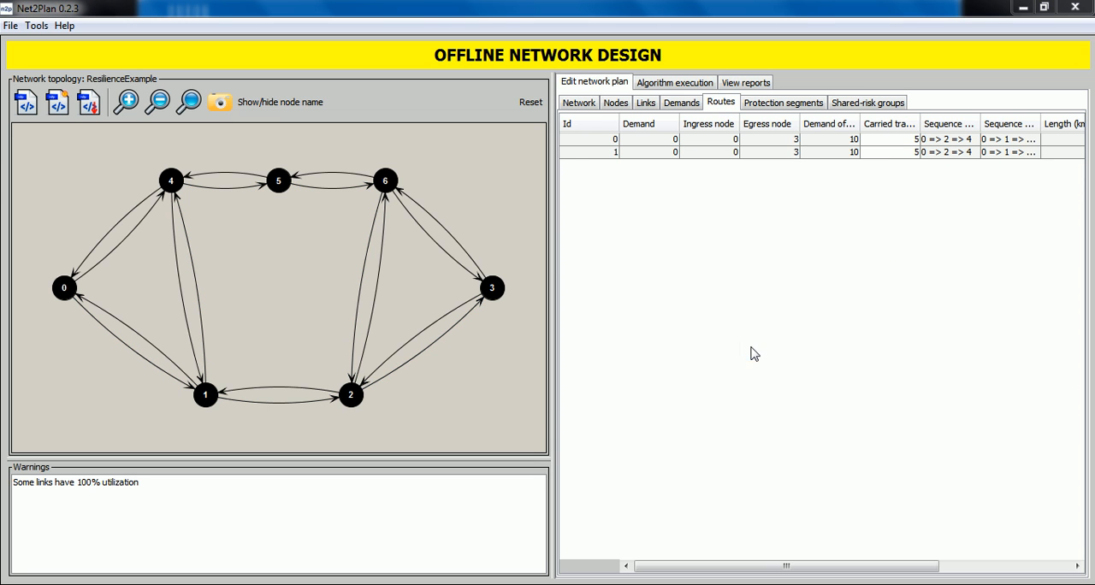
{"action": "left_click", "coordinate": [617, 210]}
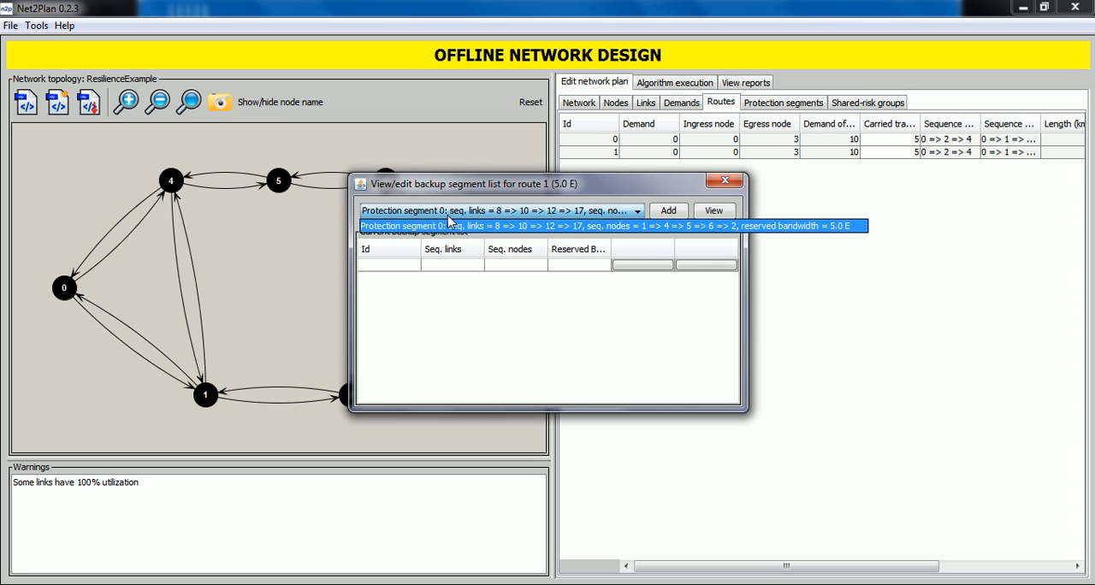
{"action": "left_click", "coordinate": [446, 225]}
{"action": "left_click", "coordinate": [670, 212]}
Step: View route 1 with its backup segment on the topology, and check whether protection segment 0 is dedicated or shared
{"action": "left_click", "coordinate": [702, 240]}
{"action": "left_click_drag", "start_coordinate": [638, 185], "coordinate": [813, 163]}
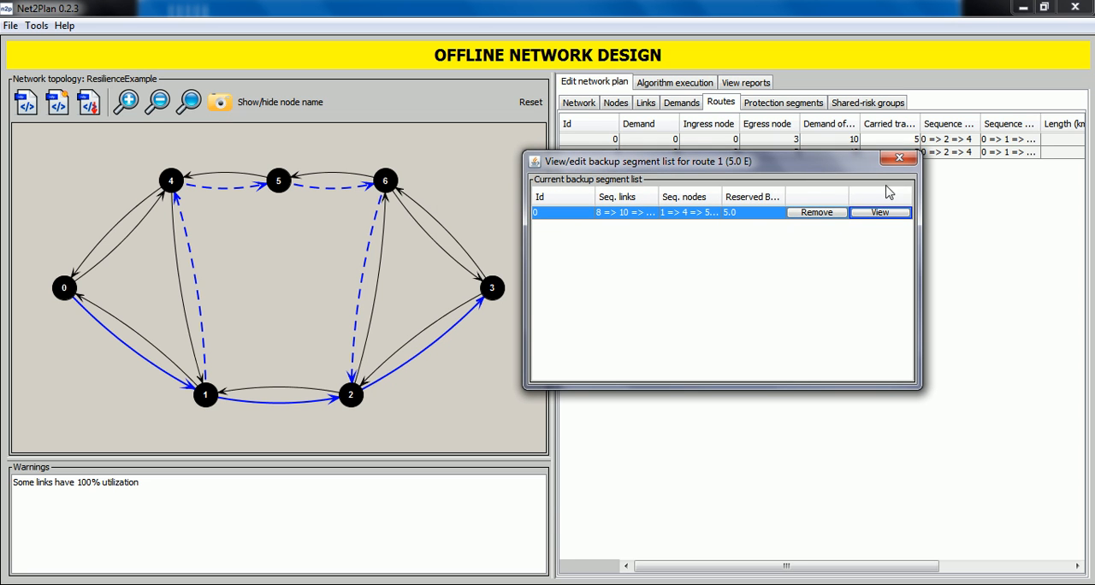
{"action": "left_click", "coordinate": [900, 157]}
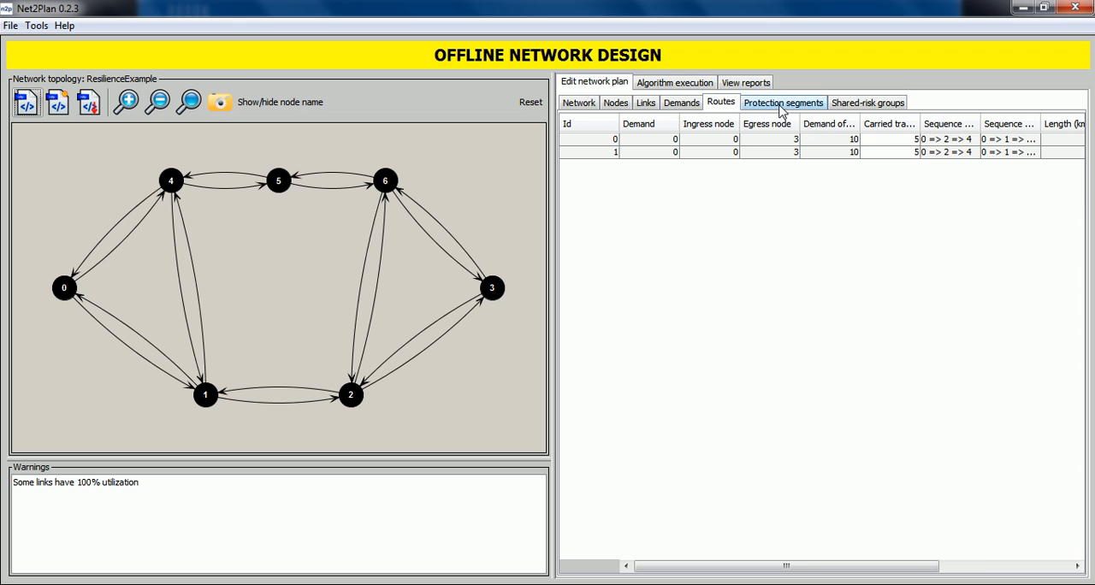
{"action": "left_click", "coordinate": [780, 107]}
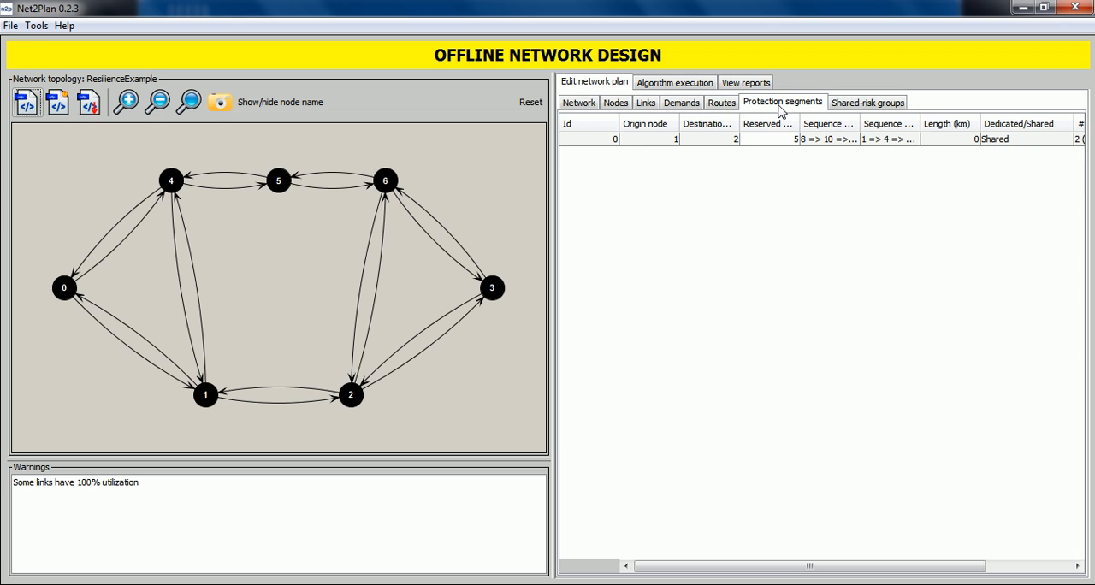
{"action": "left_click", "coordinate": [1011, 142]}
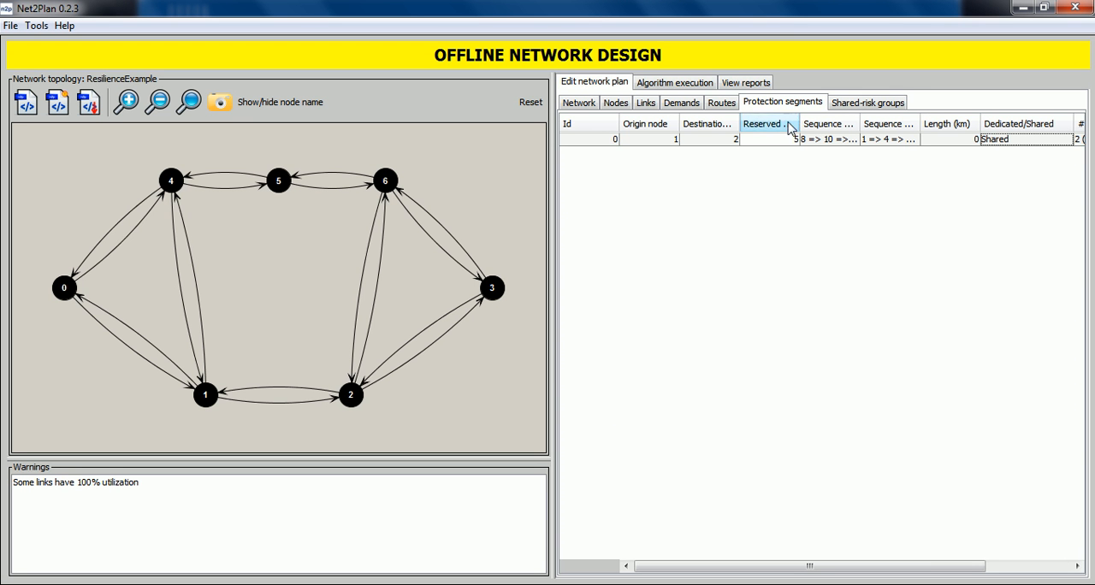
Step: Set the reserved bandwidth of protection segment 0 to 7 Erlangs
{"action": "left_click", "coordinate": [790, 142]}
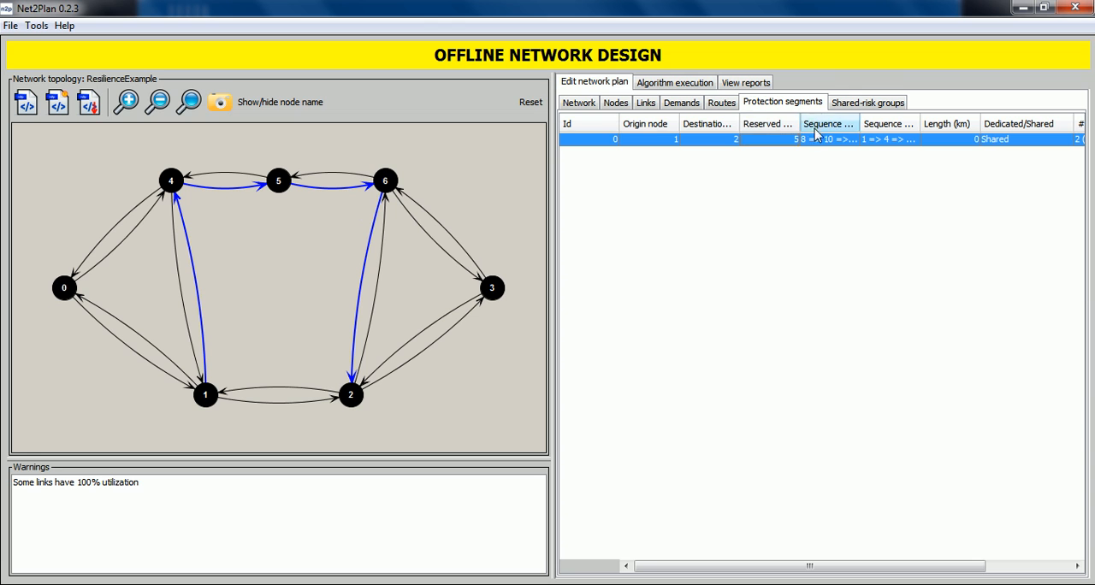
{"action": "double_click", "coordinate": [794, 140]}
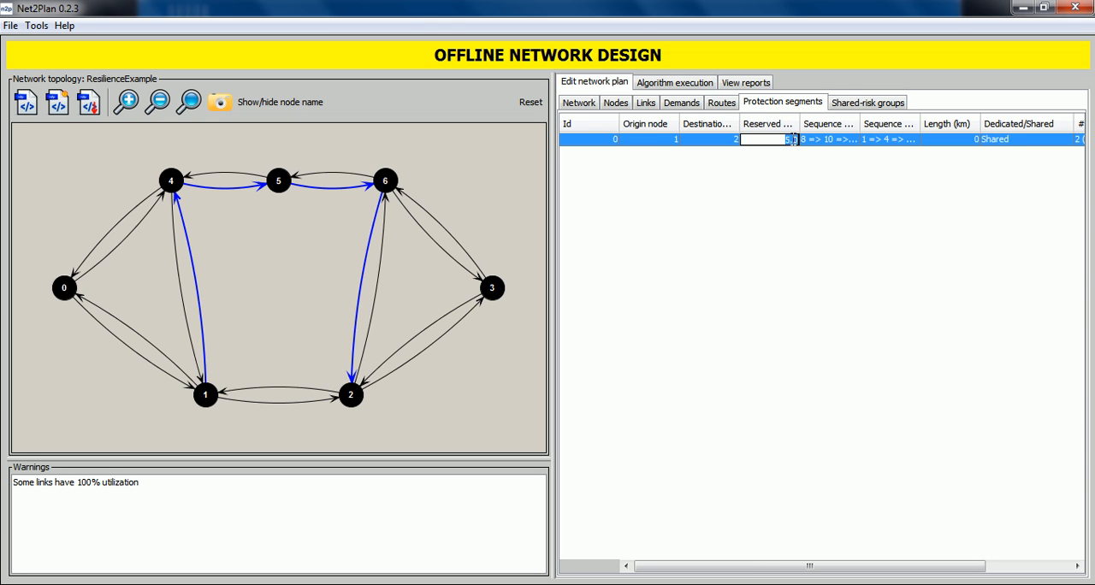
{"action": "key", "text": "Return"}
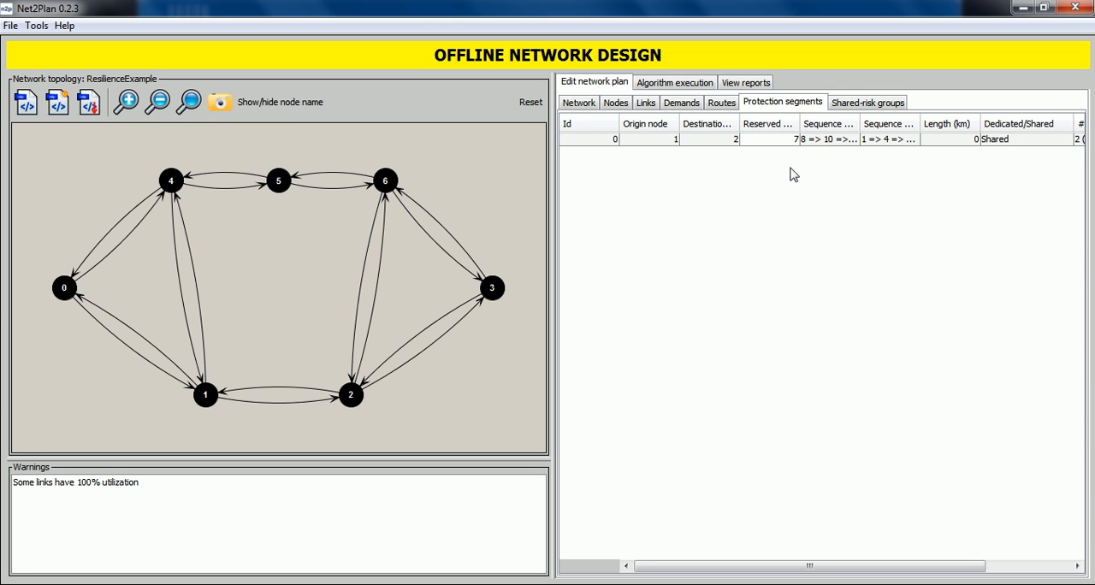
Step: Add the attribute partialRecoveryAllowed with the value true to all routes
{"action": "left_click", "coordinate": [717, 104]}
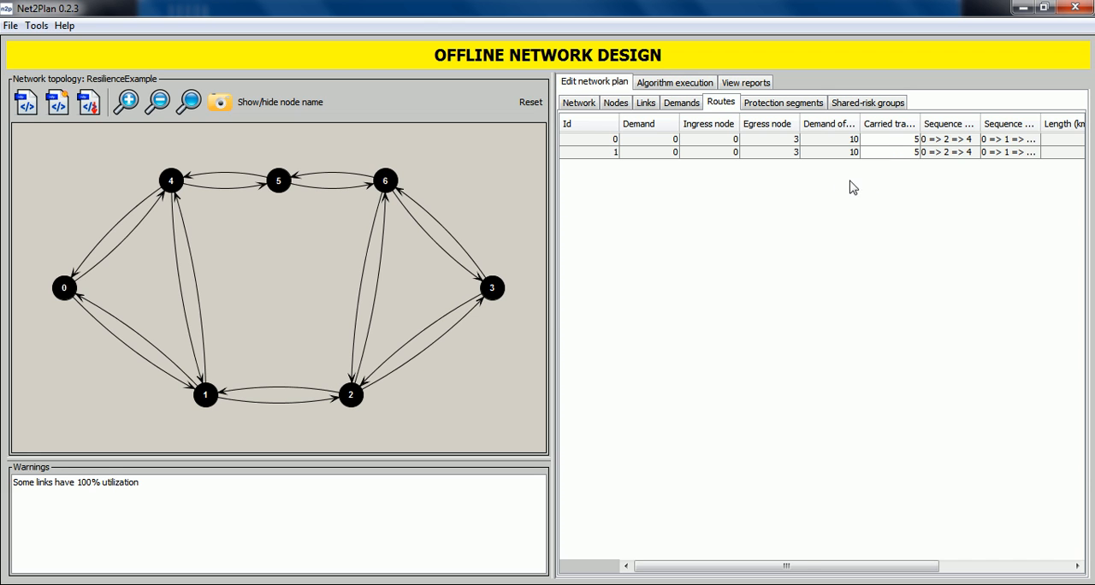
{"action": "left_click", "coordinate": [790, 109]}
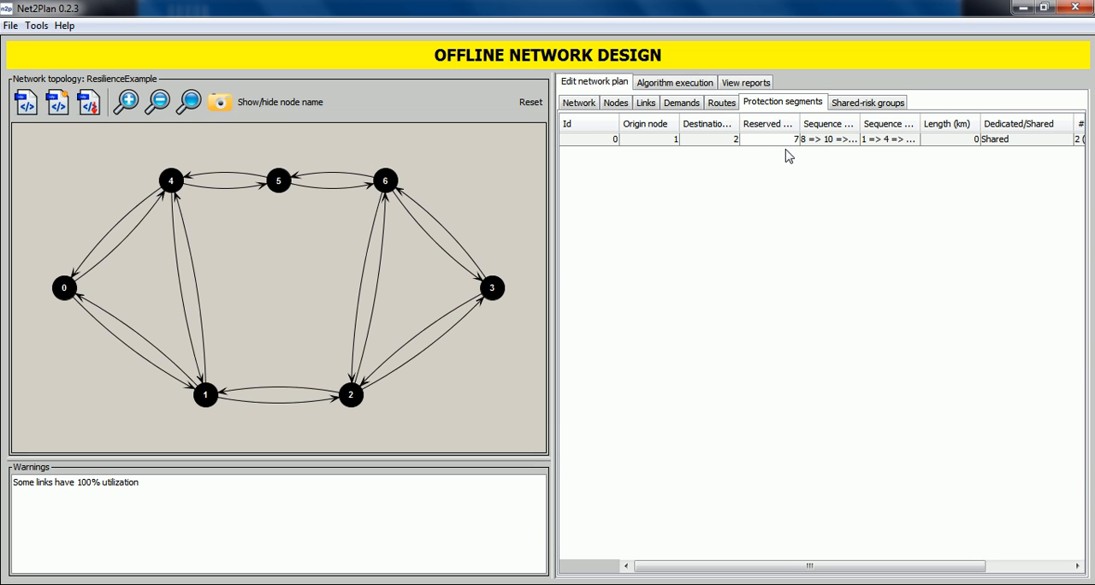
{"action": "left_click", "coordinate": [719, 103]}
{"action": "right_click", "coordinate": [712, 146]}
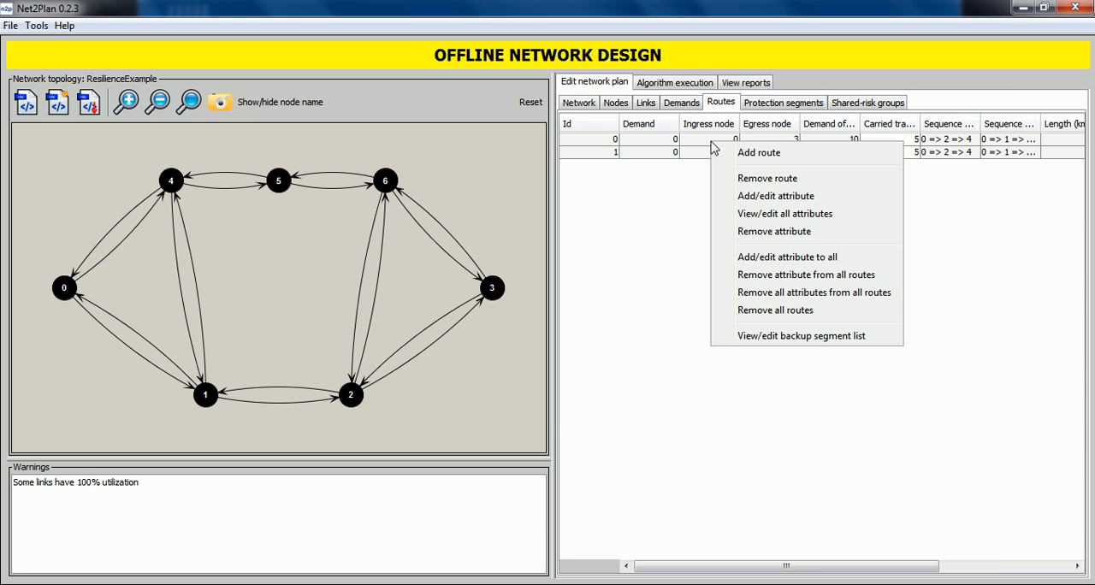
{"action": "left_click", "coordinate": [753, 259]}
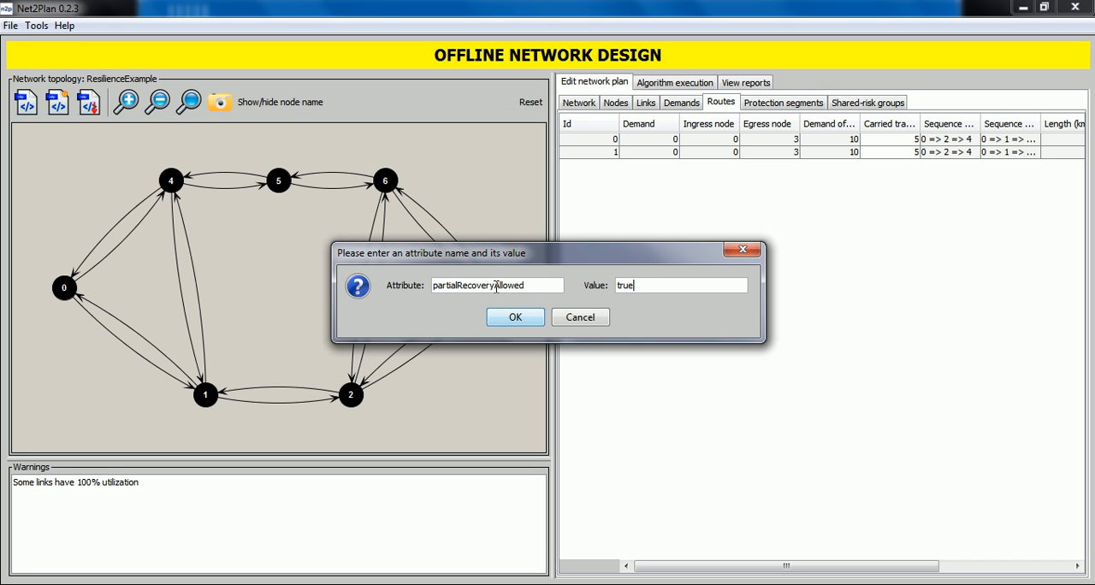
{"action": "left_click", "coordinate": [514, 318]}
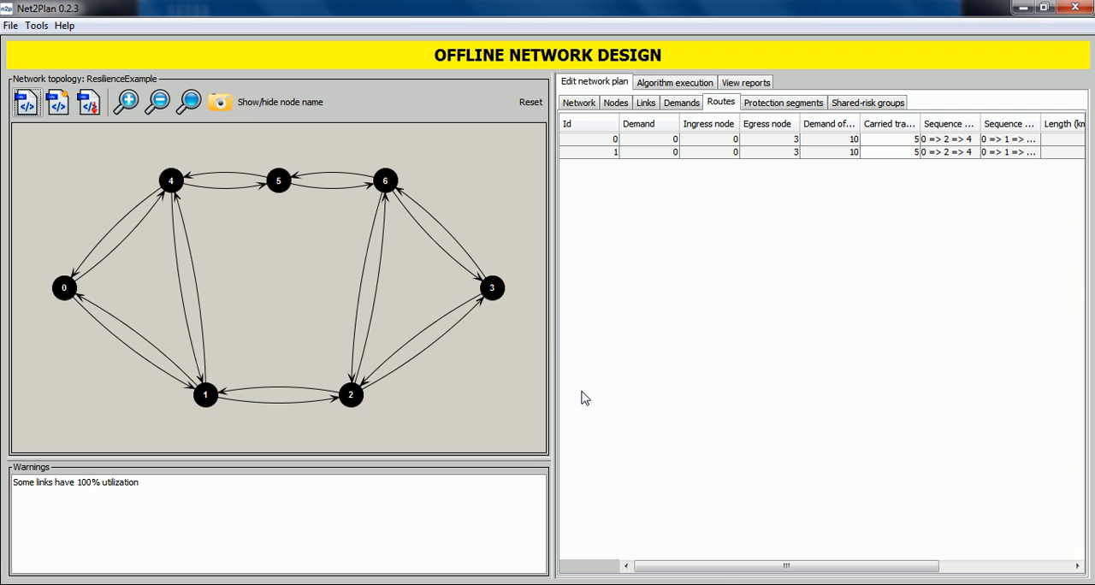
Step: Inspect the attributes of both routes with route 1 highlighted on the topology, and return to the list of routes
{"action": "left_click_drag", "start_coordinate": [746, 566], "coordinate": [864, 561]}
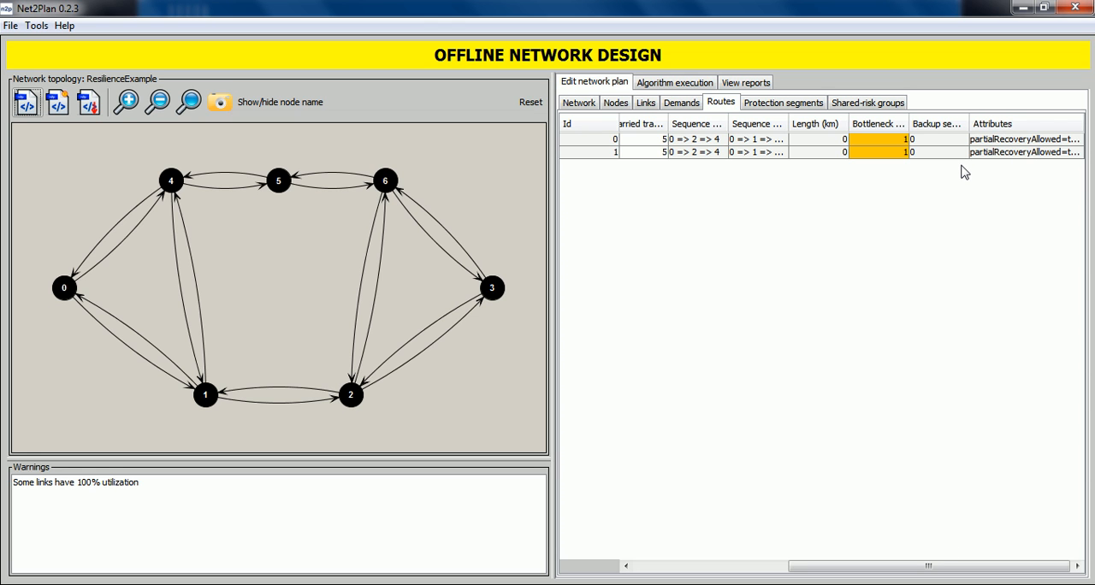
{"action": "left_click", "coordinate": [1033, 155]}
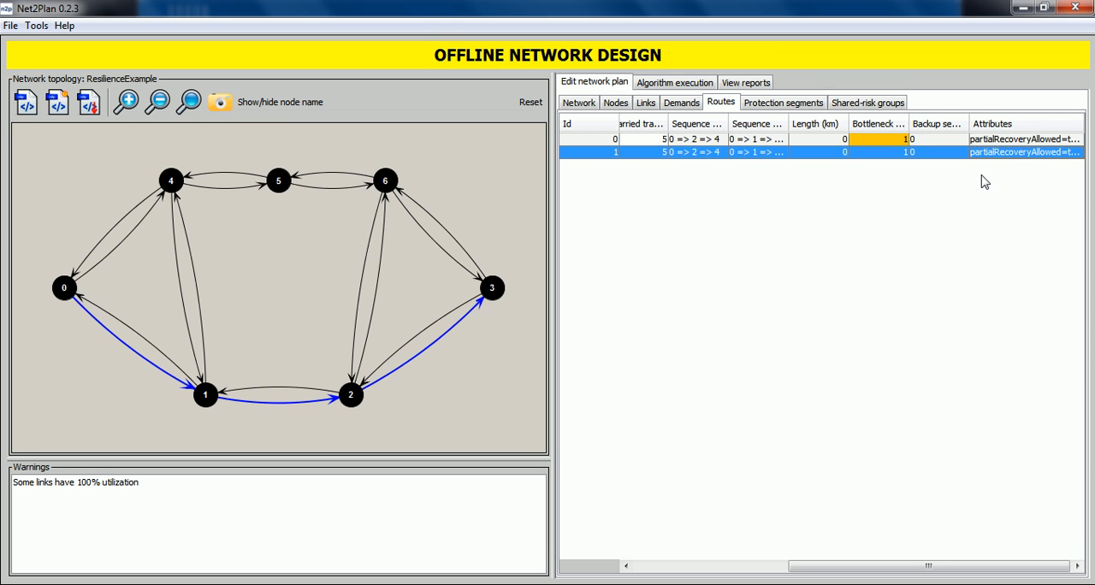
{"action": "left_click_drag", "start_coordinate": [875, 564], "coordinate": [648, 564]}
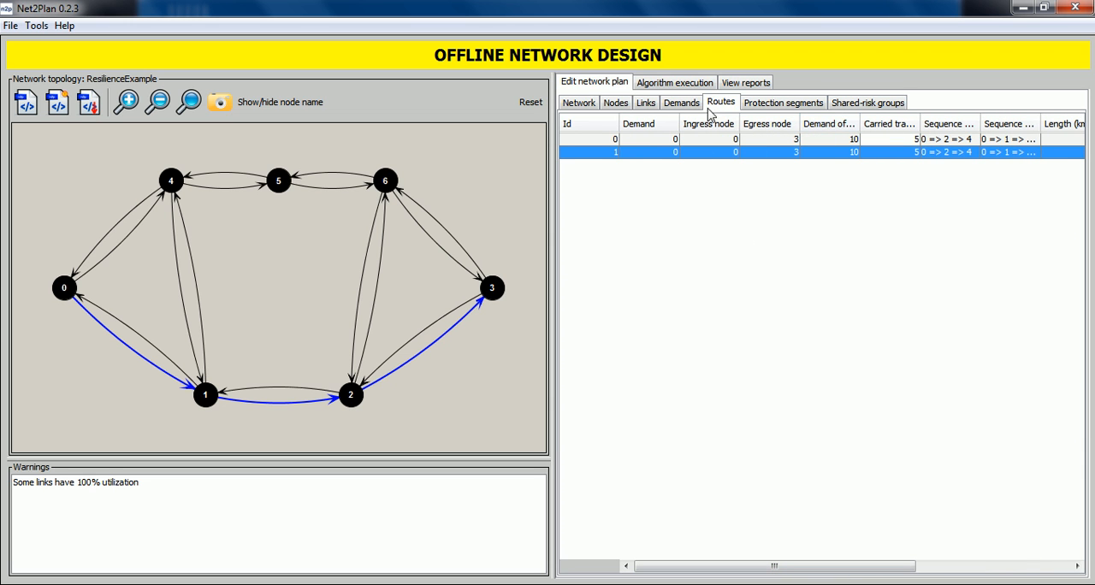
{"action": "left_click", "coordinate": [267, 357]}
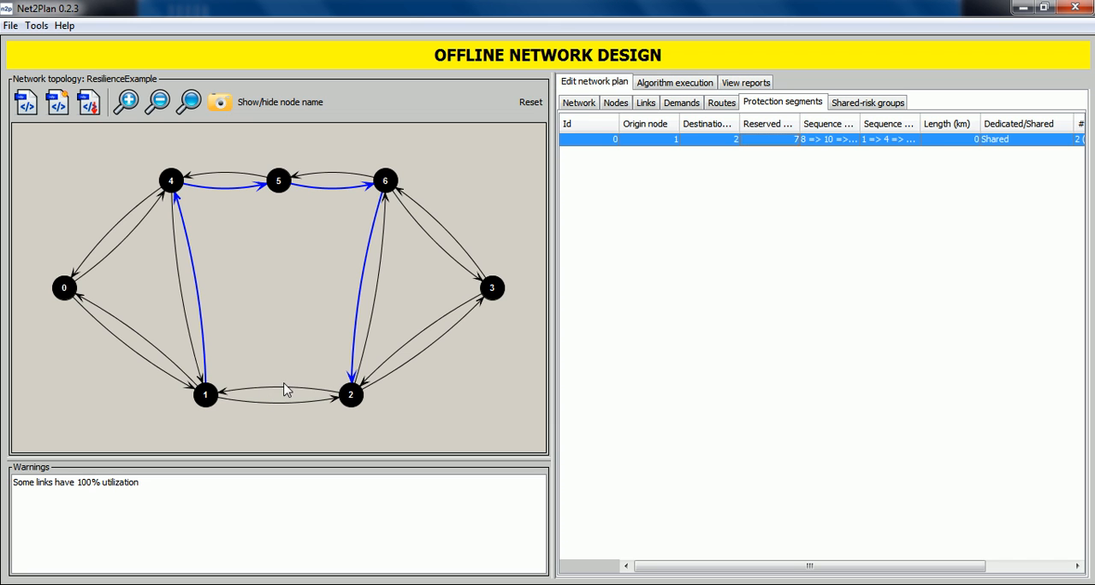
{"action": "left_click", "coordinate": [725, 103]}
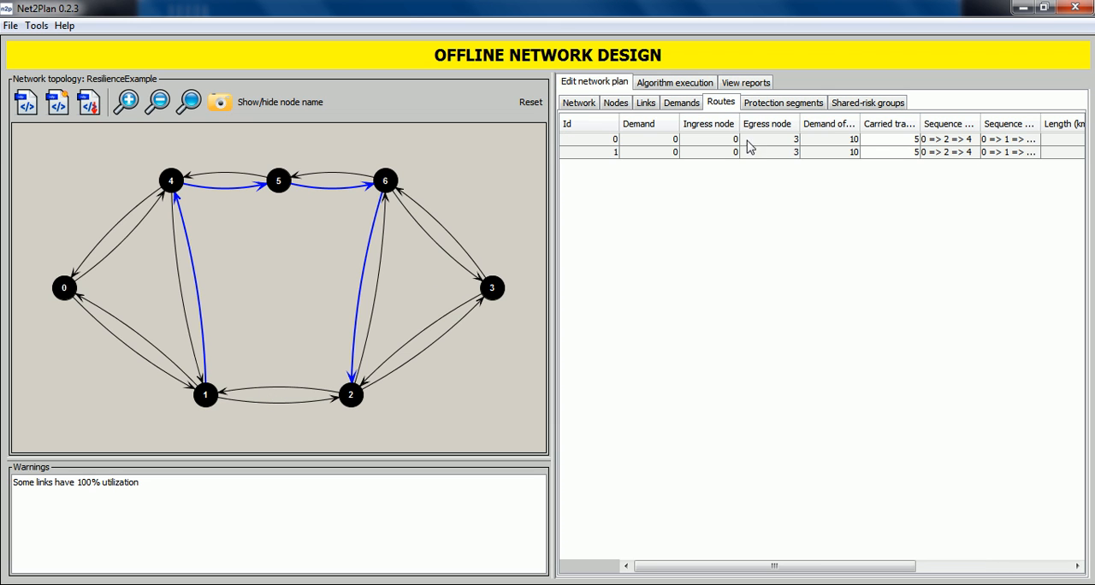
Step: Add the attribute revertiveMode with the value true to all routes, and bring the routes' attributes into view
{"action": "right_click", "coordinate": [748, 157]}
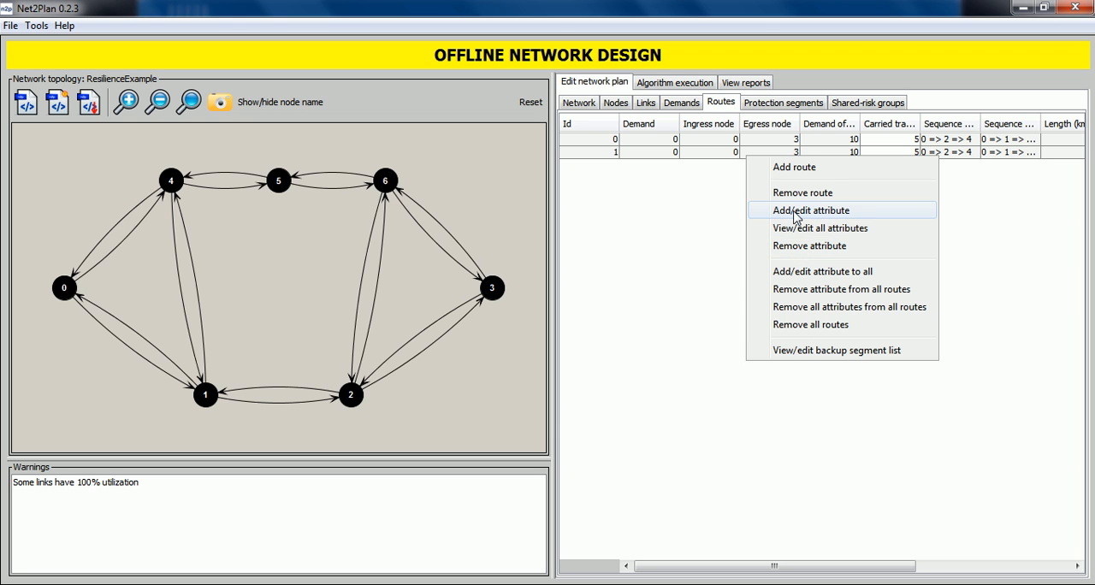
{"action": "left_click", "coordinate": [822, 272]}
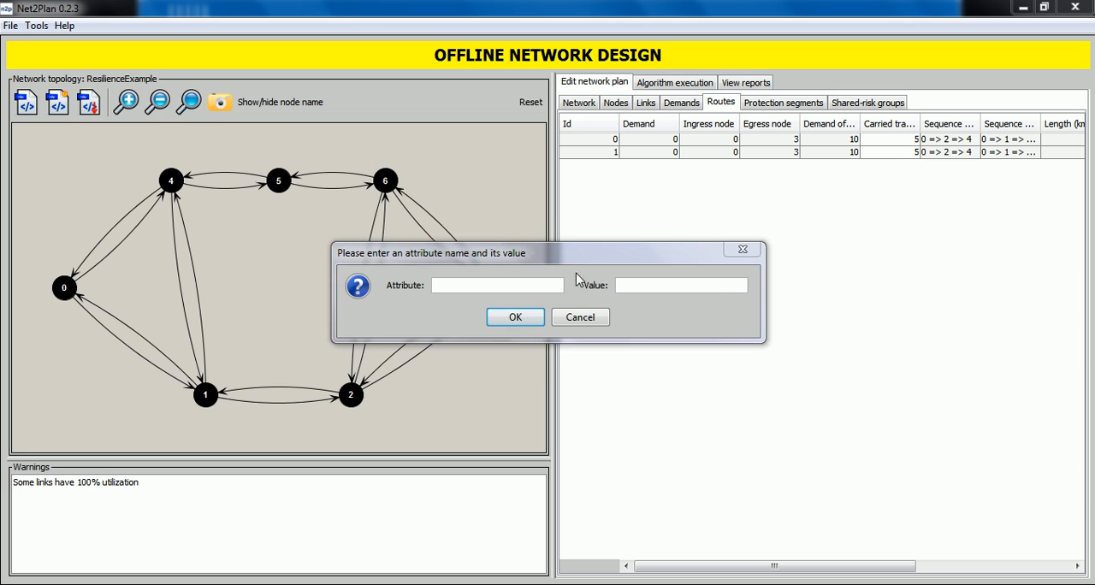
{"action": "type", "text": "reverti"}
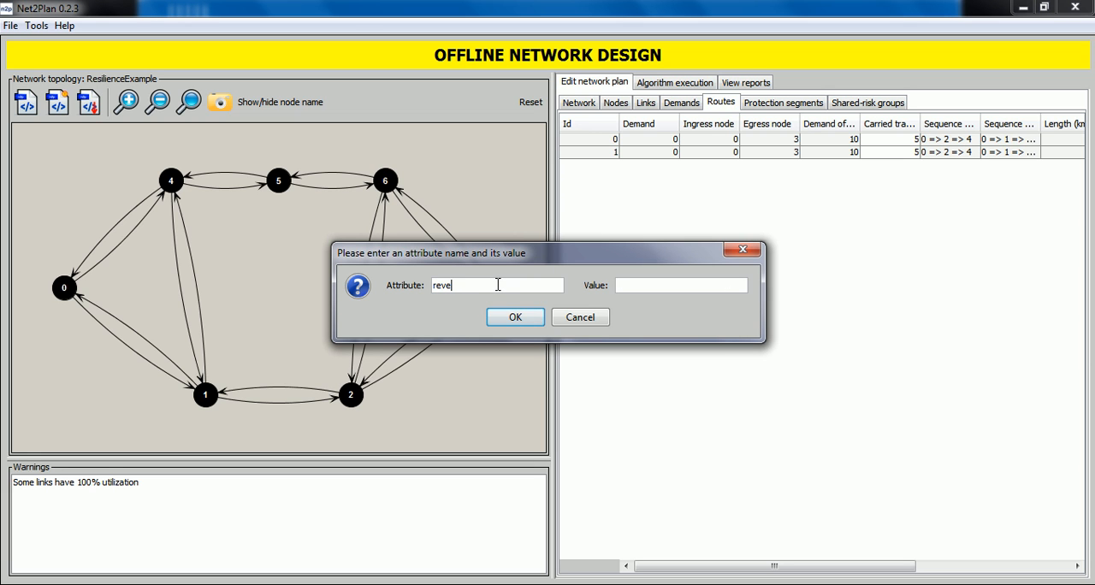
{"action": "type", "text": "veMode"}
{"action": "key", "text": "Tab"}
{"action": "type", "text": "tr"}
{"action": "left_click", "coordinate": [513, 317]}
{"action": "left_click_drag", "start_coordinate": [841, 565], "coordinate": [1028, 545]}
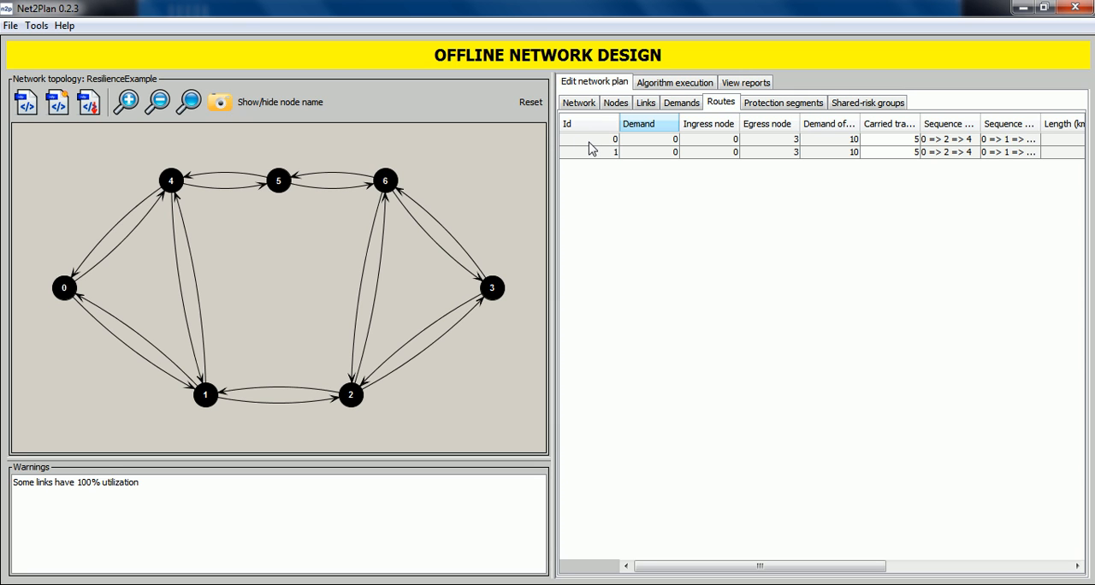
Step: Check the protection segment's reserved bandwidth, and compare it with routes 0 and 1, highlighting each route on the topology
{"action": "left_click", "coordinate": [780, 103]}
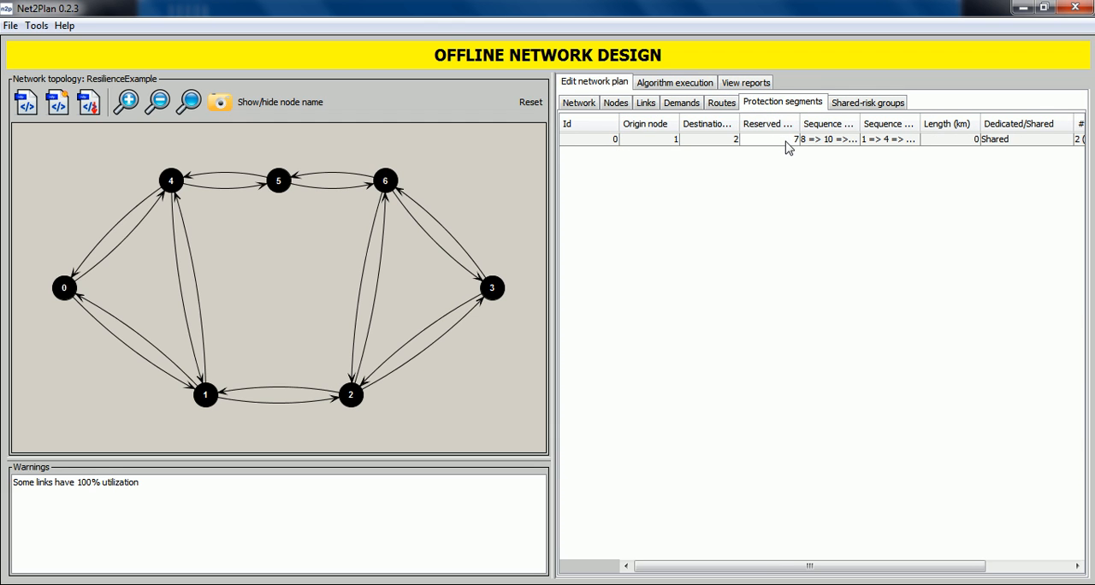
{"action": "left_click", "coordinate": [721, 106]}
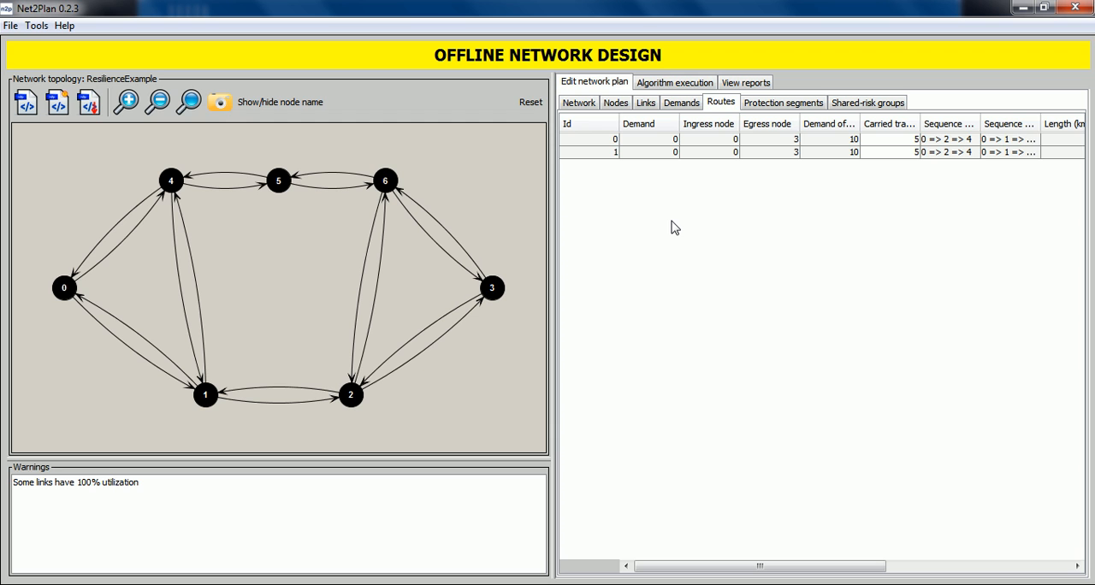
{"action": "left_click", "coordinate": [686, 141]}
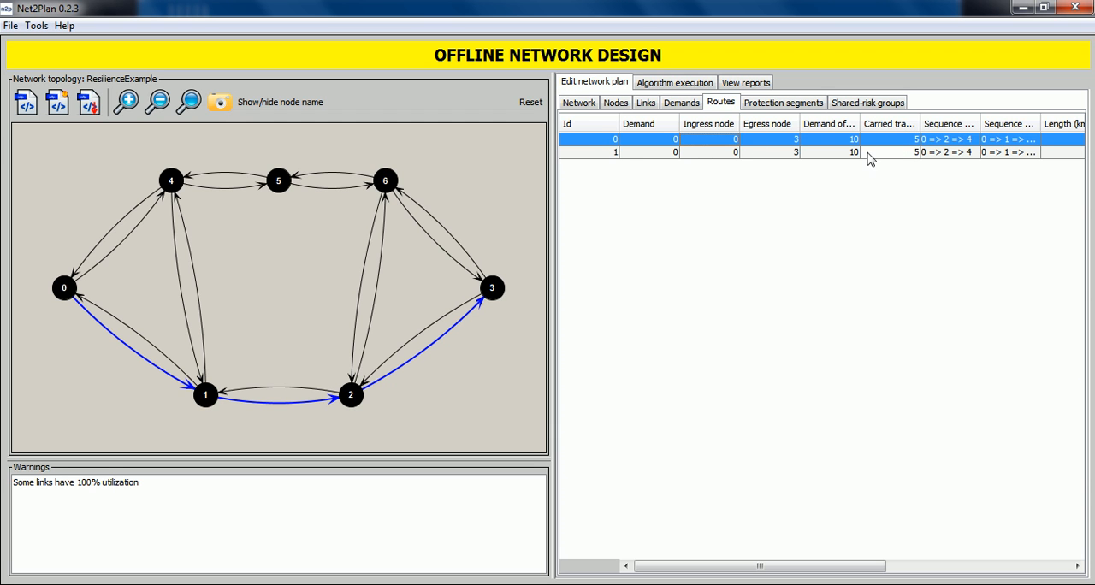
{"action": "left_click", "coordinate": [642, 156]}
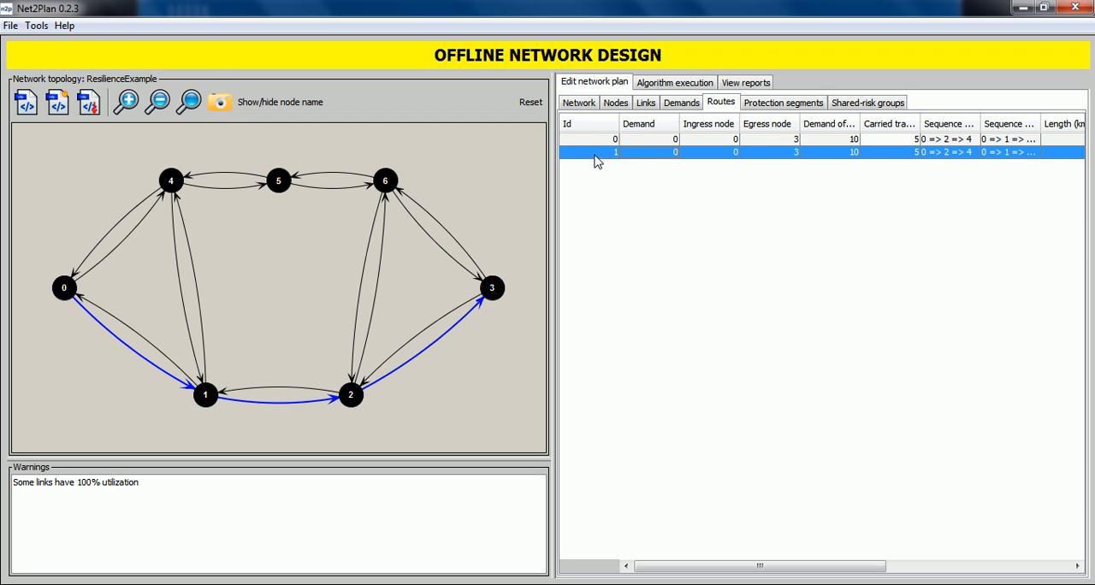
{"action": "left_click", "coordinate": [753, 214]}
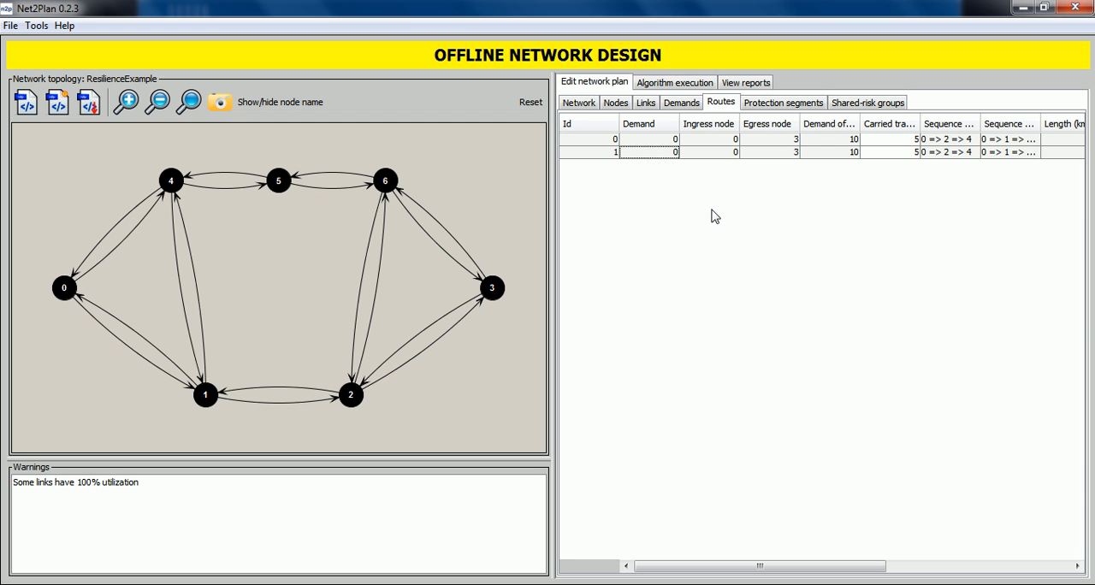
Step: Add the attribute routePriority with the value 1 to route 1, and check it in the route's attributes
{"action": "left_click", "coordinate": [628, 155]}
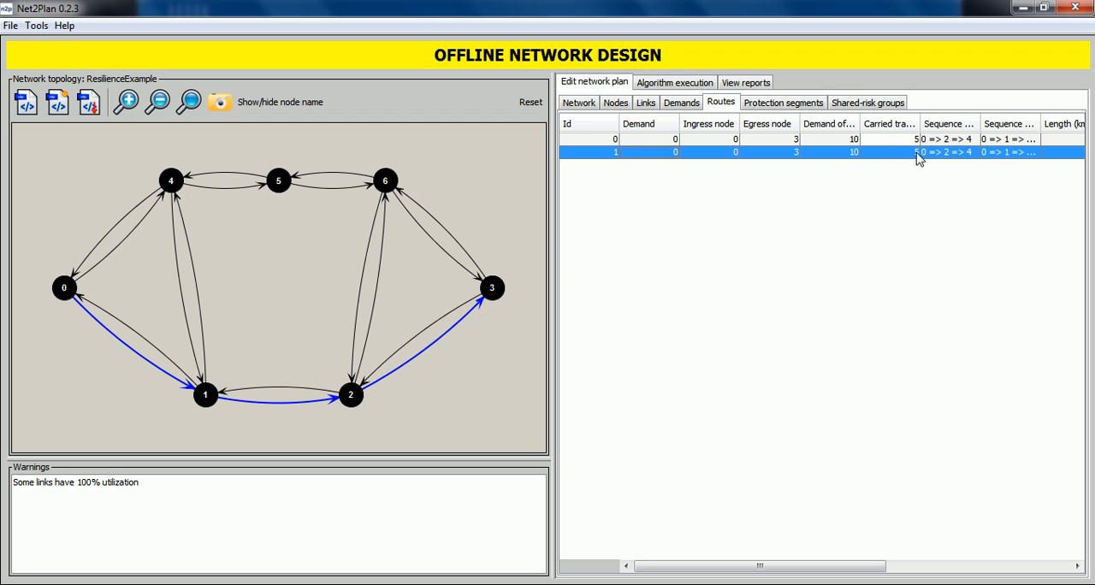
{"action": "right_click", "coordinate": [633, 160]}
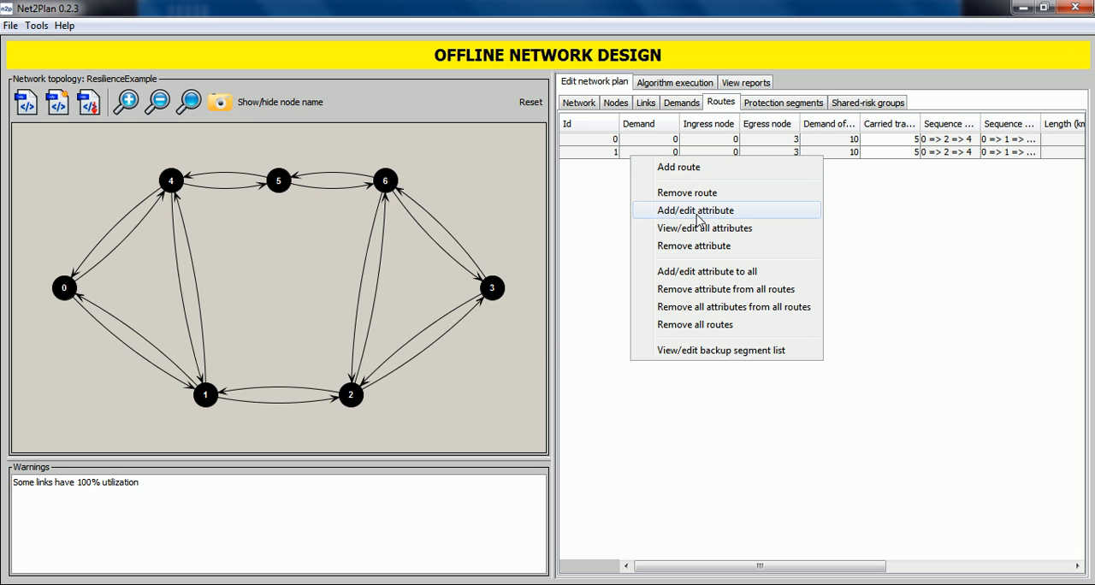
{"action": "left_click", "coordinate": [698, 211]}
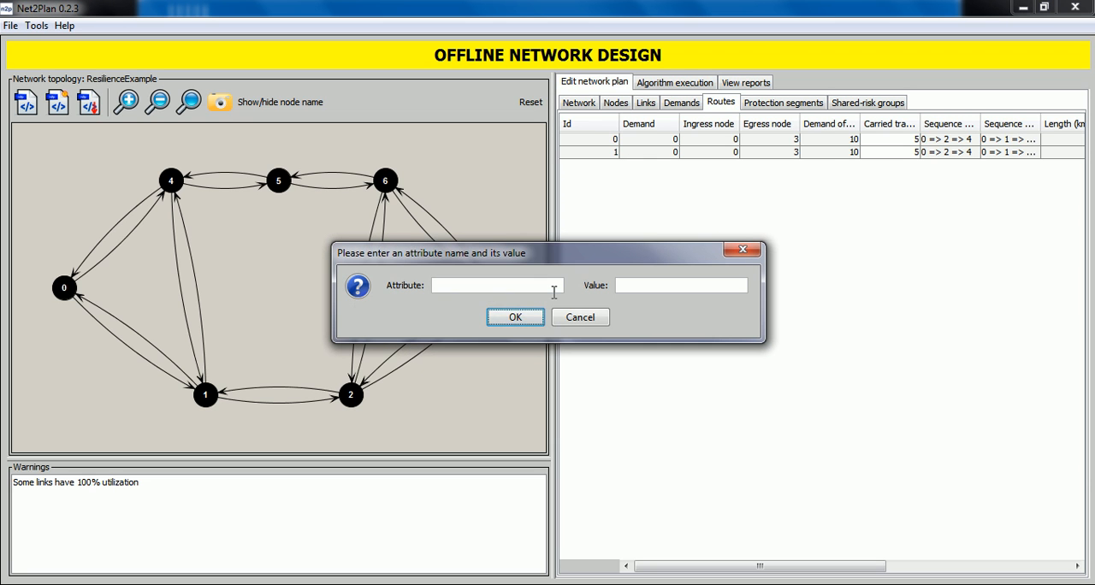
{"action": "type", "text": "routePriority"}
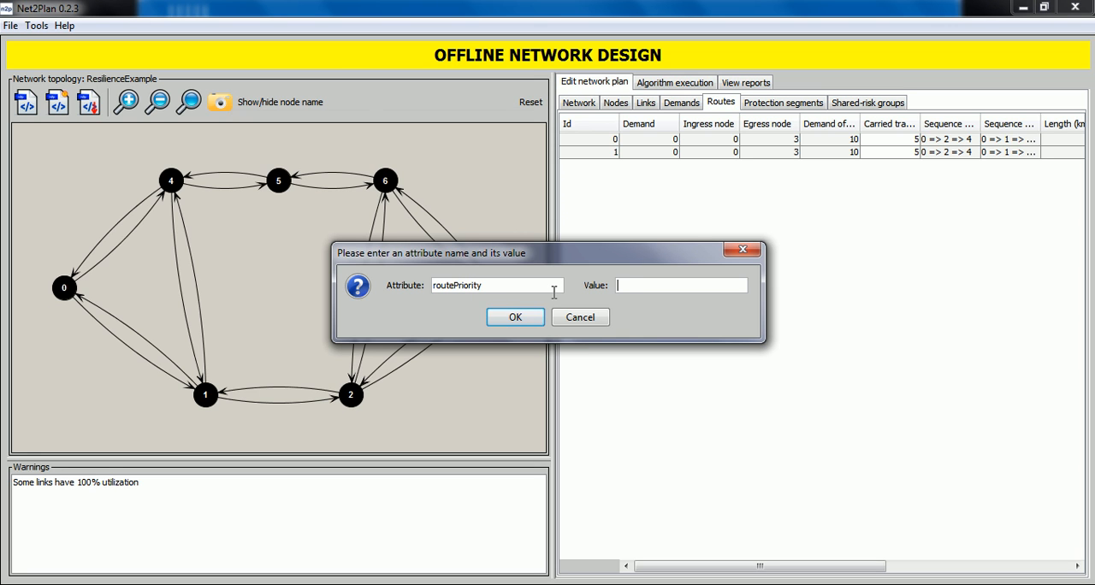
{"action": "left_click", "coordinate": [516, 317]}
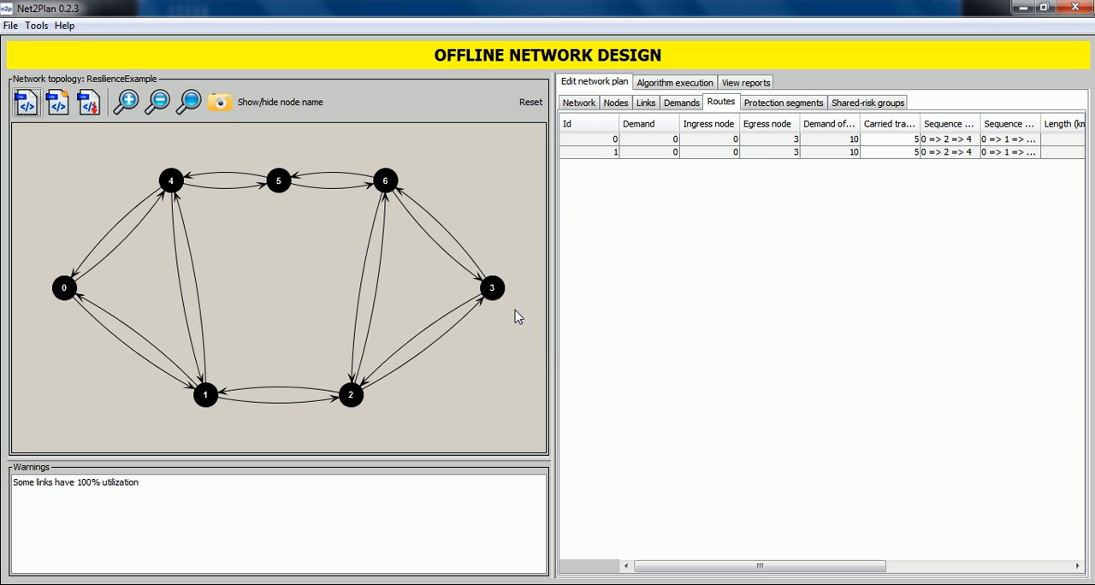
{"action": "left_click_drag", "start_coordinate": [881, 566], "coordinate": [1070, 564]}
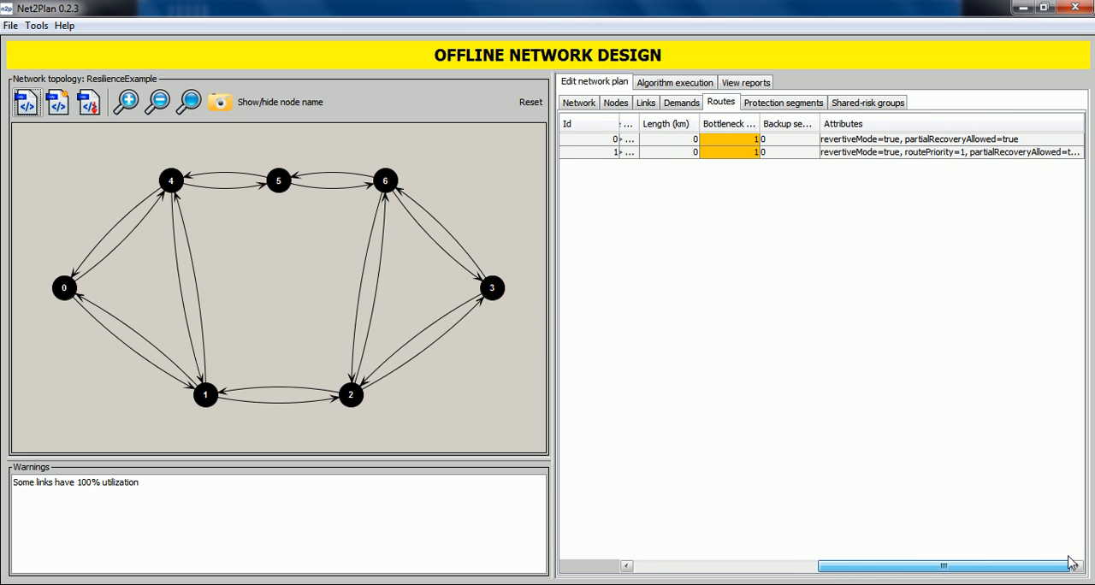
{"action": "left_click", "coordinate": [867, 154]}
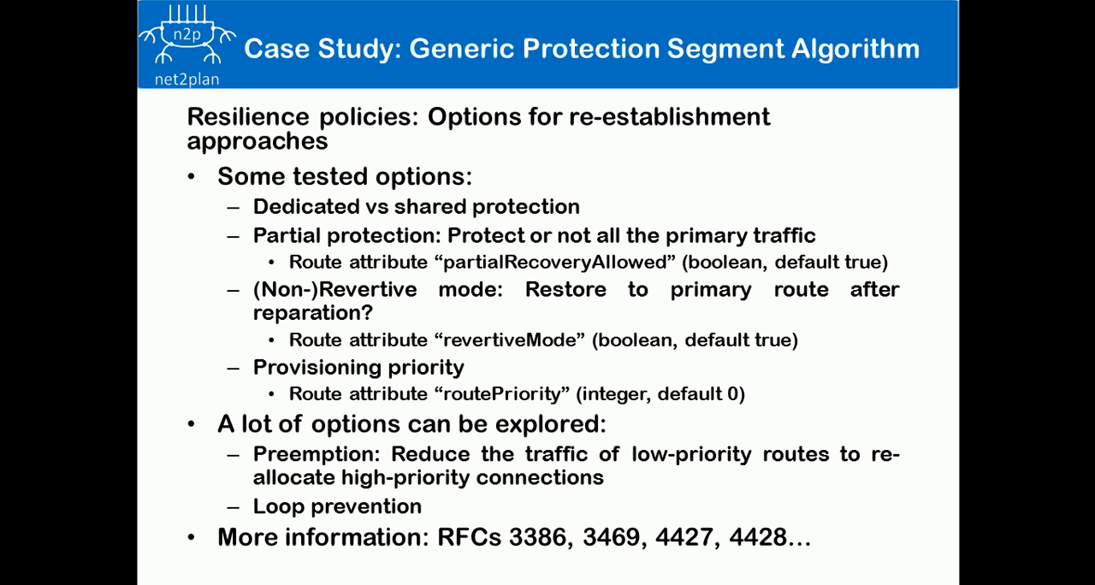
{"action": "key", "text": "Right"}
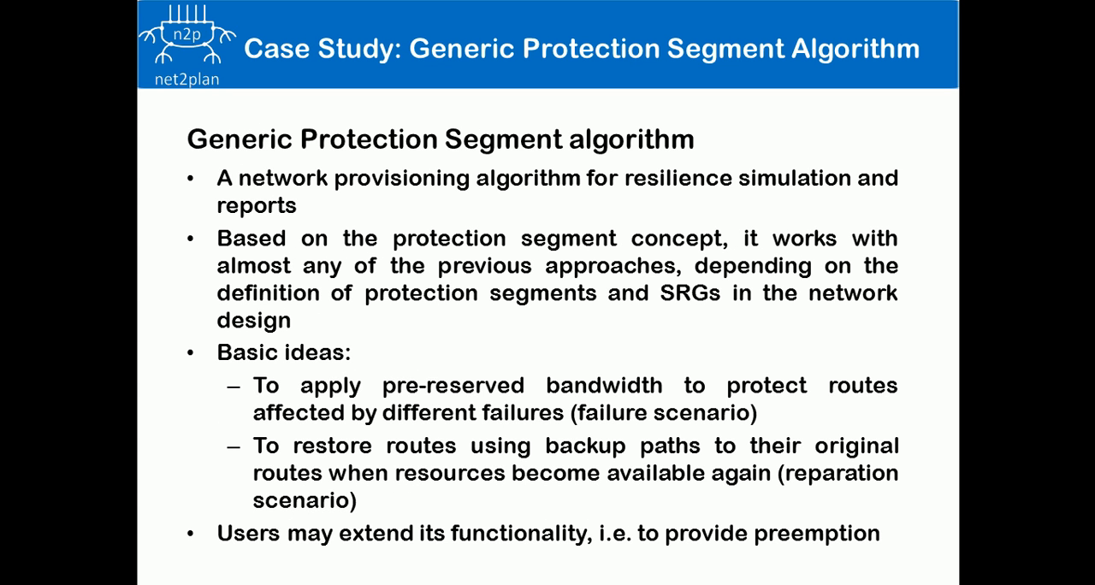